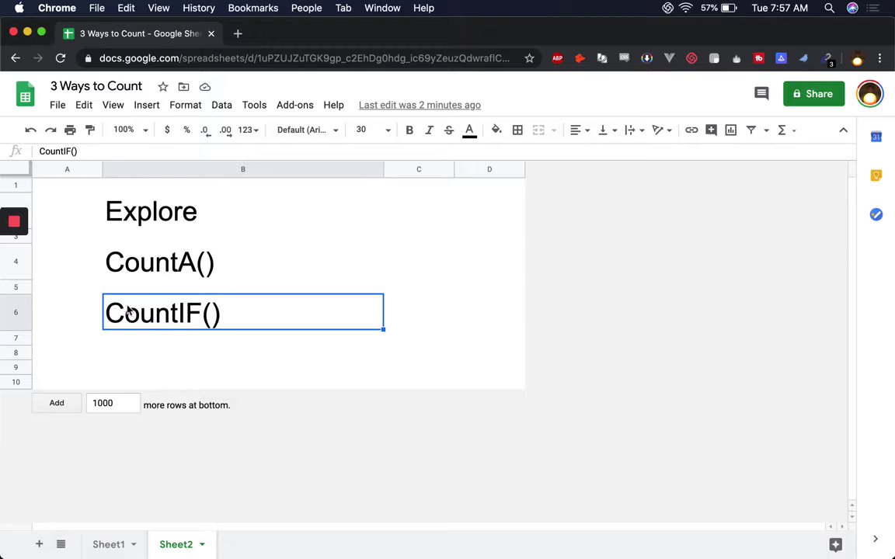
# Review the three counting methods listed on Sheet2: Explore, CountA() and CountIF()
pyautogui.click(136, 261)
pyautogui.click(144, 264)
pyautogui.click(140, 317)
pyautogui.click(128, 211)
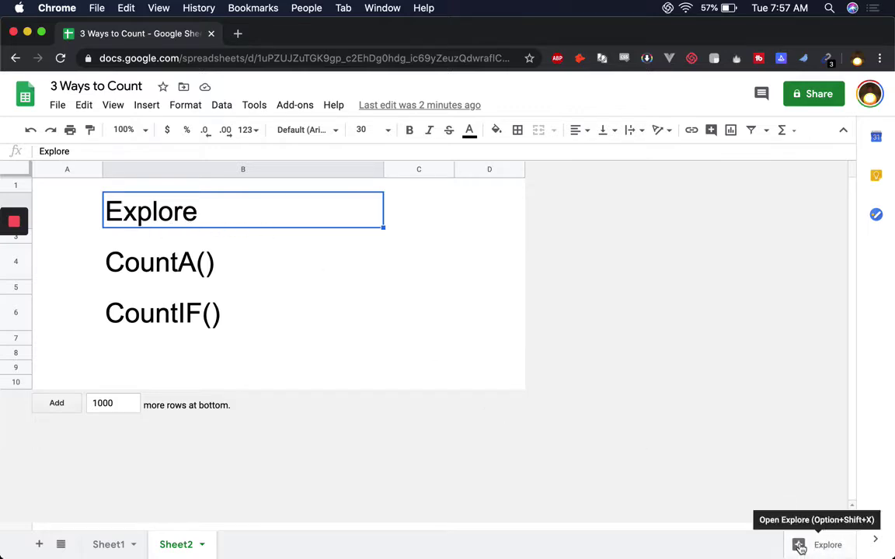
# Open Sheet1 and look over the entries in its Names and Status columns
pyautogui.click(109, 545)
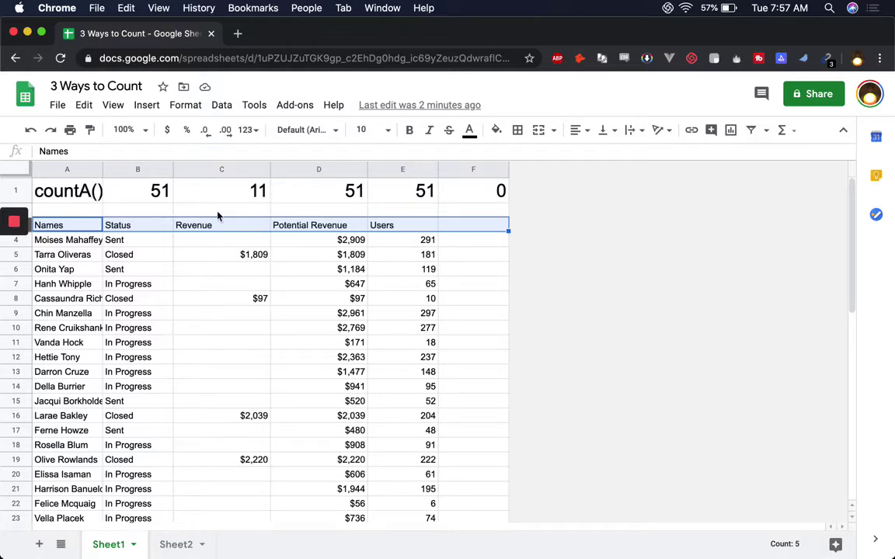
pyautogui.click(116, 225)
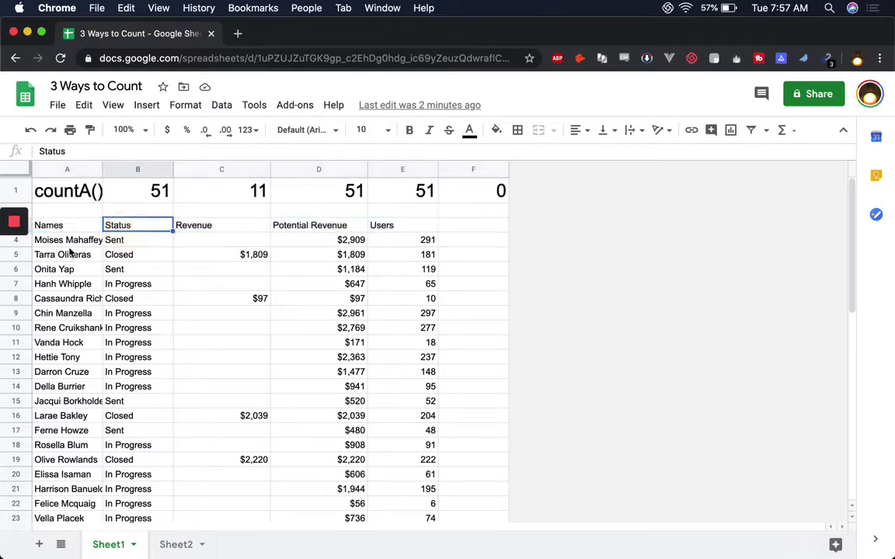
pyautogui.moveTo(72, 243); pyautogui.dragTo(70, 487)
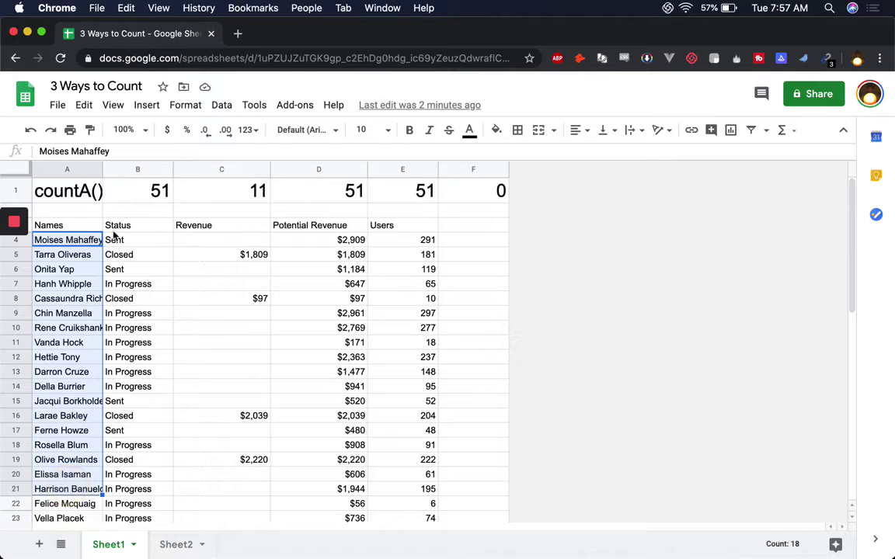
pyautogui.click(137, 237)
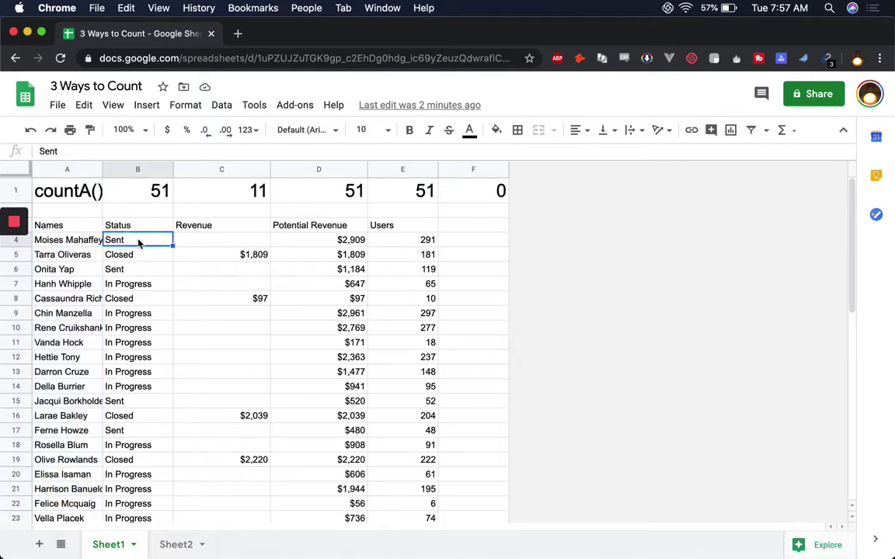
pyautogui.moveTo(142, 243); pyautogui.dragTo(144, 420)
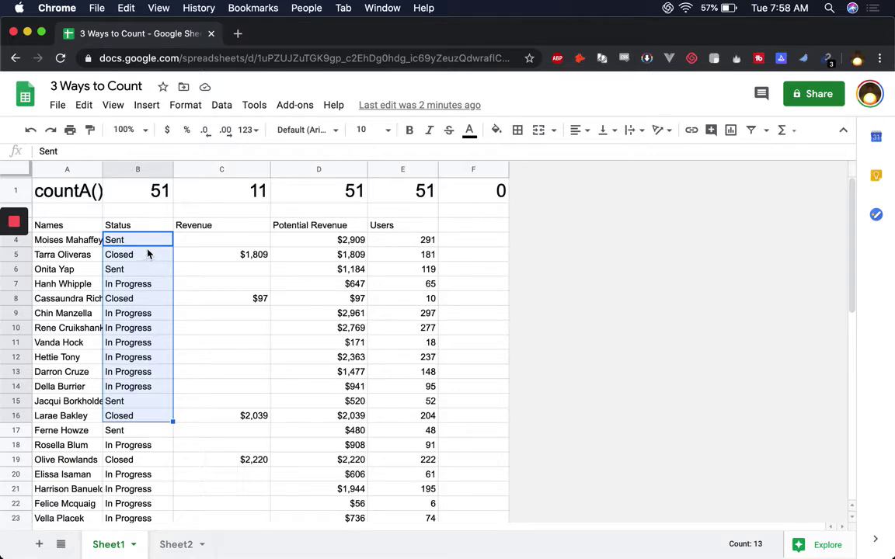
# Select all entries under the Names header, A4:A53, to read their count
pyautogui.click(82, 240)
pyautogui.scroll(-2, 72, 498)
pyautogui.moveTo(78, 544); pyautogui.dragTo(86, 516)
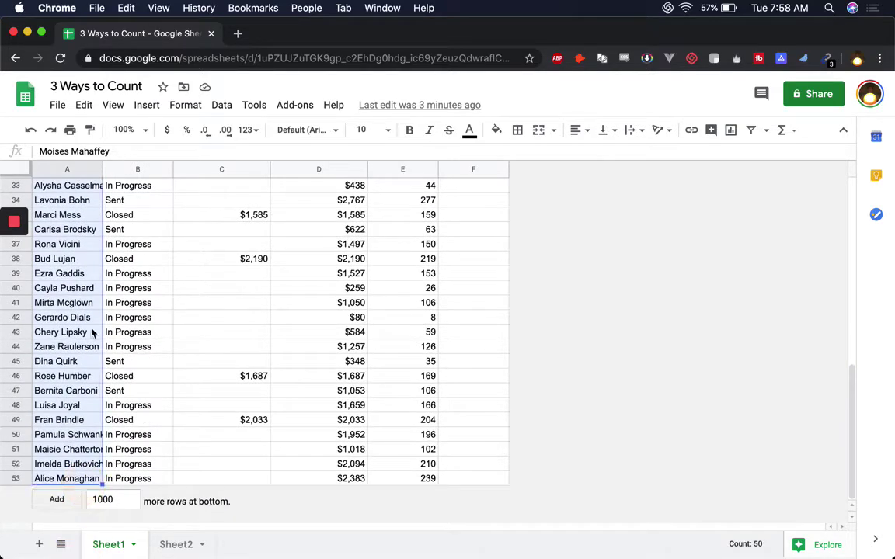
pyautogui.scroll(10, 94, 214)
pyautogui.scroll(4, 73, 230)
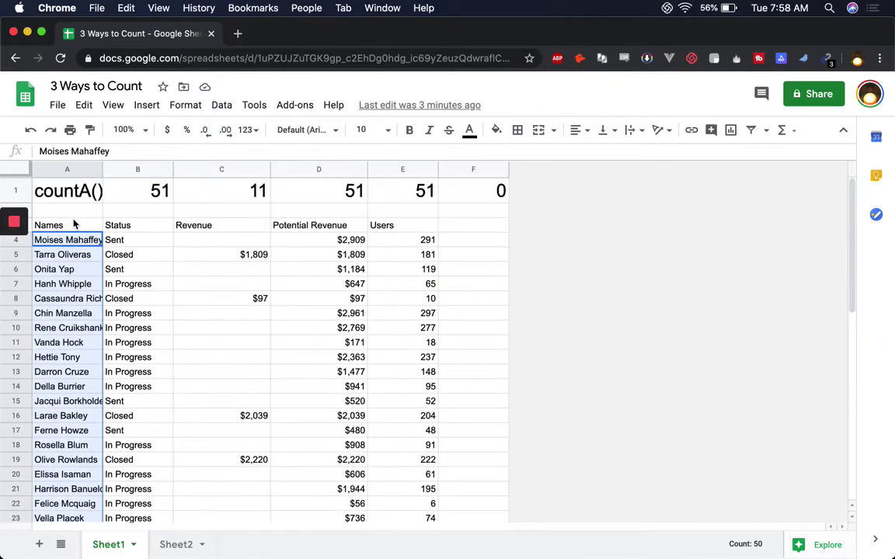
pyautogui.moveTo(67, 241); pyautogui.dragTo(84, 493)
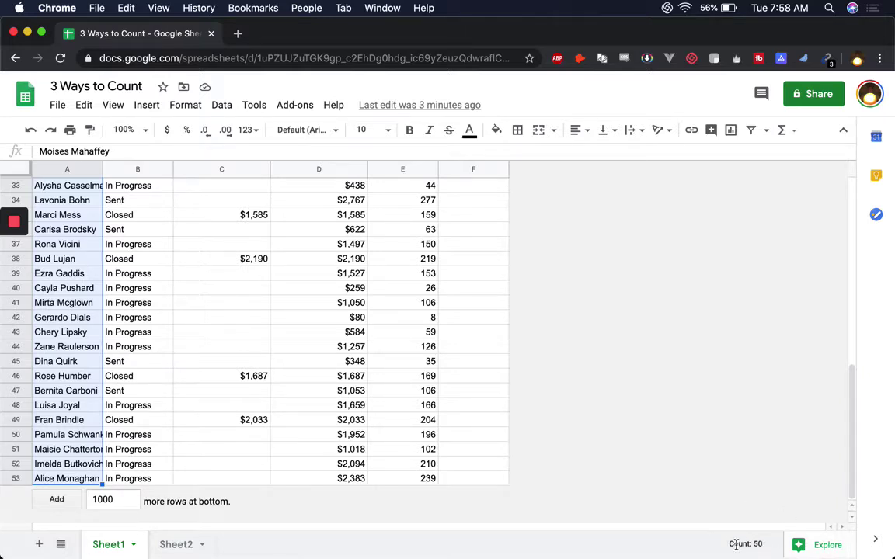
# Select the Revenue values C4:C53 and set the selection summary to show Count
pyautogui.scroll(10, 155, 295)
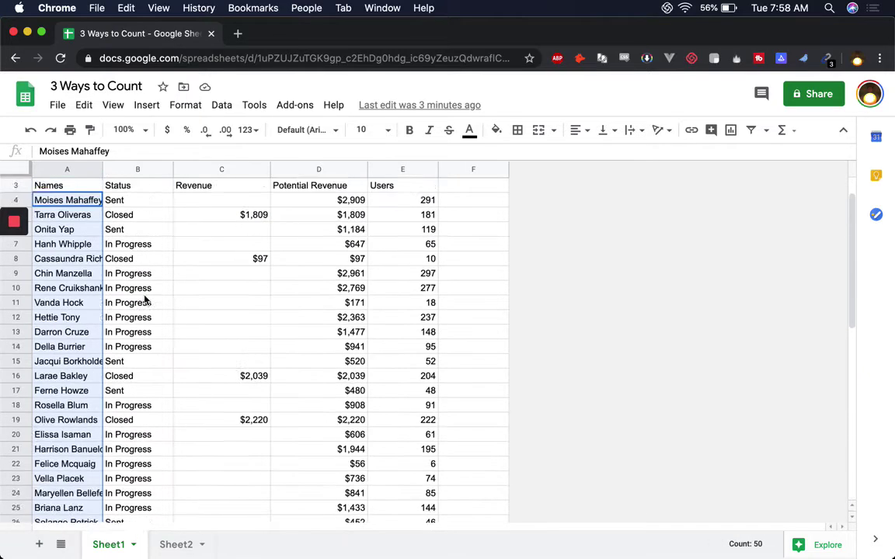
pyautogui.click(223, 241)
pyautogui.moveTo(223, 241); pyautogui.dragTo(212, 549)
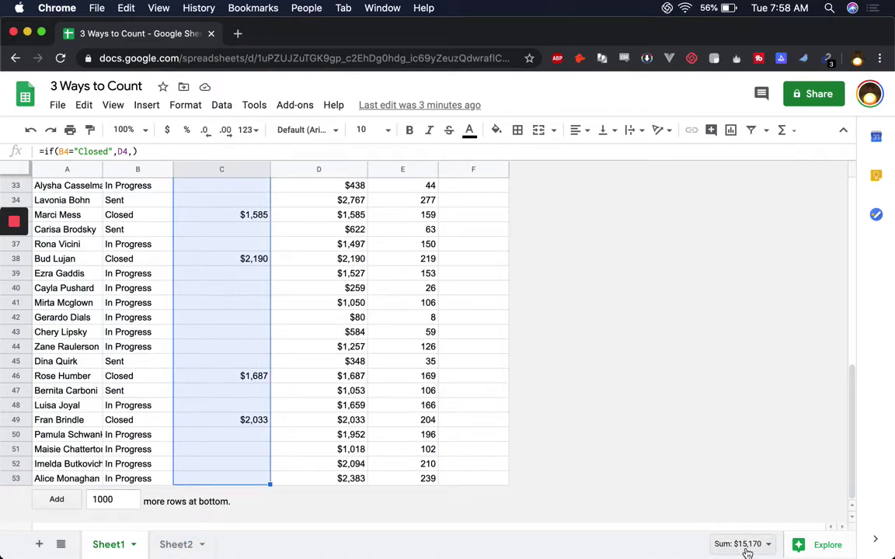
pyautogui.click(774, 550)
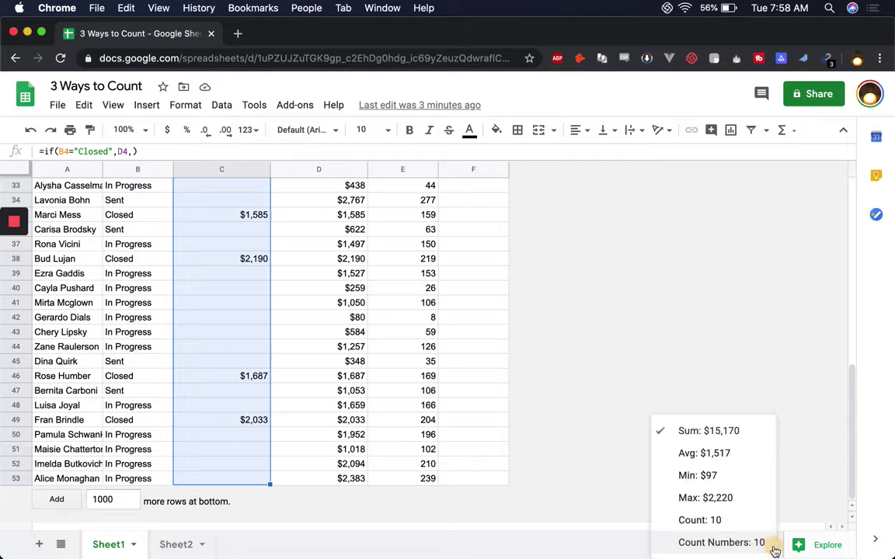
pyautogui.click(715, 519)
pyautogui.click(749, 543)
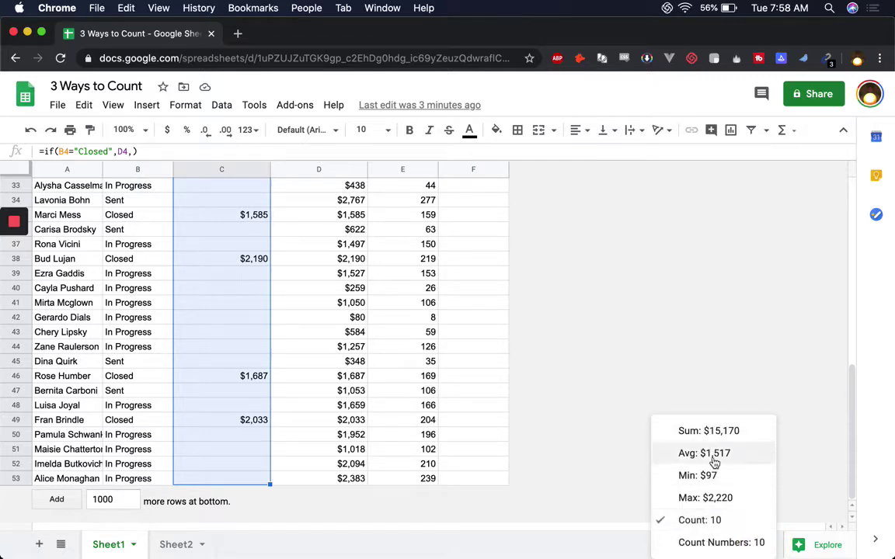
pyautogui.click(711, 522)
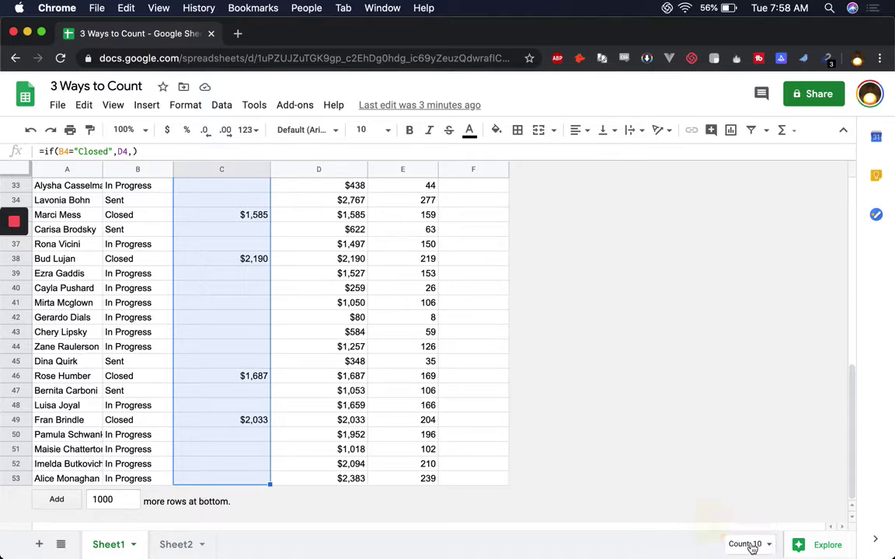
# Inspect the existing formulas in B1 and in the blank Revenue cell C6
pyautogui.scroll(10, 342, 305)
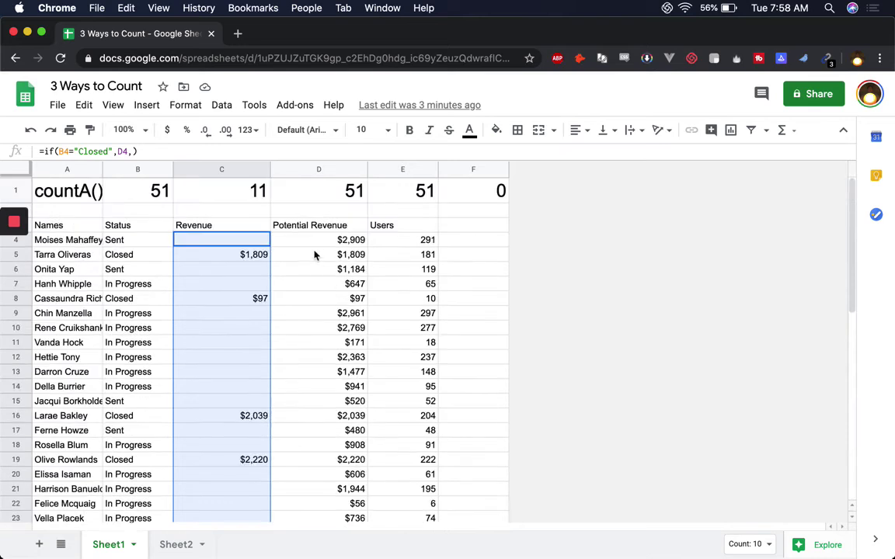
pyautogui.click(313, 241)
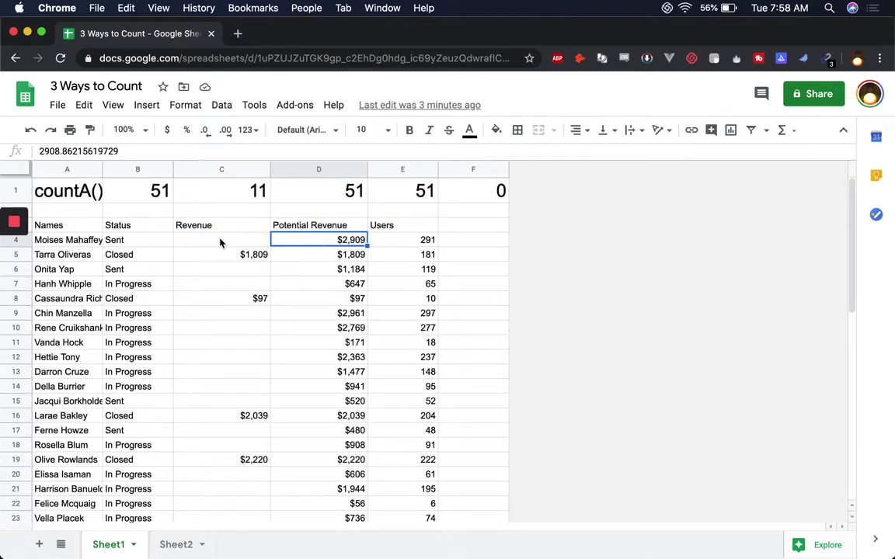
pyautogui.click(138, 191)
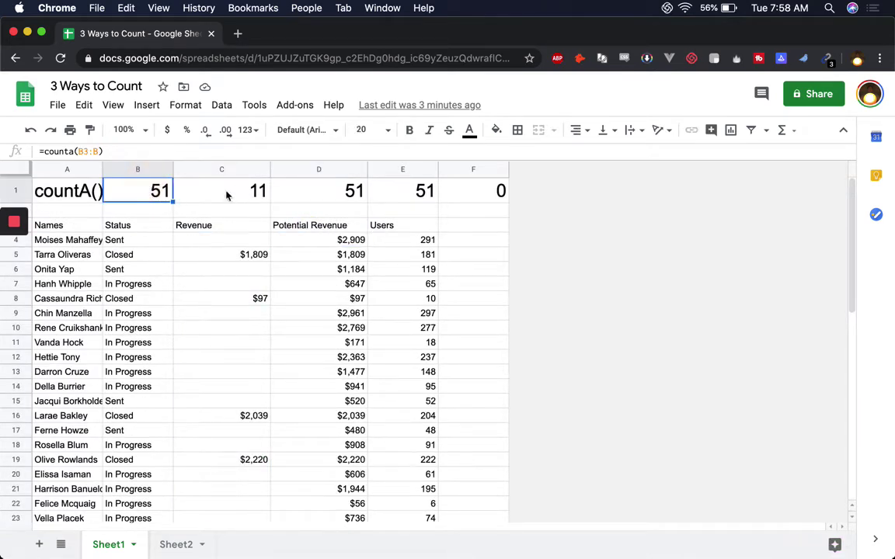
pyautogui.click(262, 272)
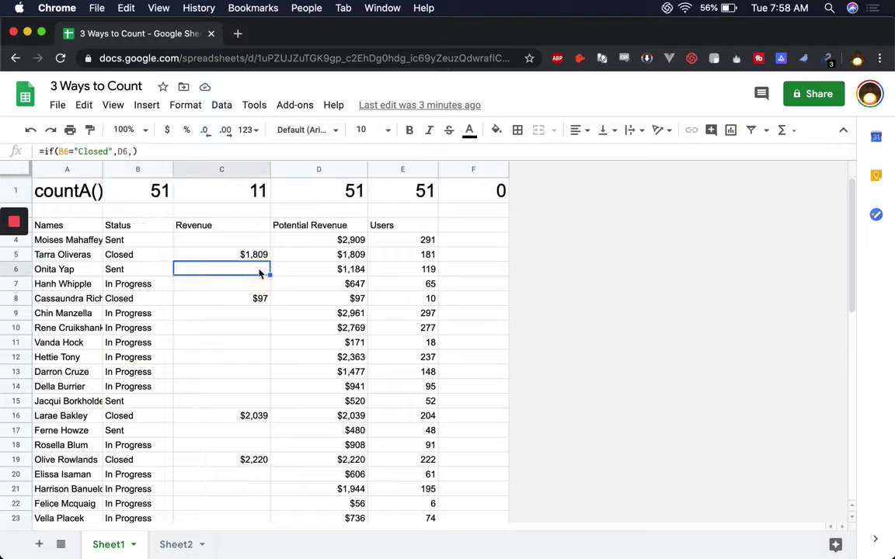
pyautogui.scroll(-1, 259, 274)
pyautogui.scroll(-1, 260, 273)
pyautogui.scroll(2, 268, 264)
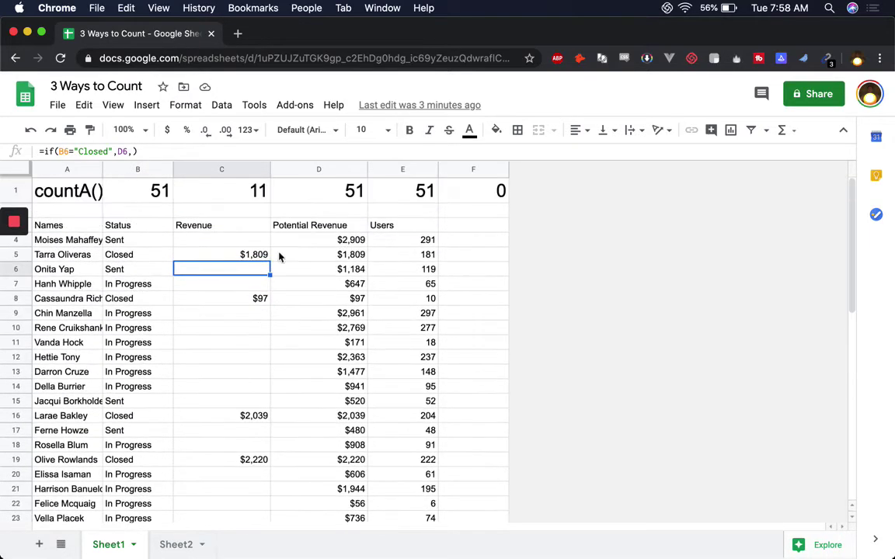
# Select the Users values E4:E53 and set the selection summary to Count Numbers
pyautogui.click(415, 242)
pyautogui.moveTo(418, 300); pyautogui.dragTo(410, 478)
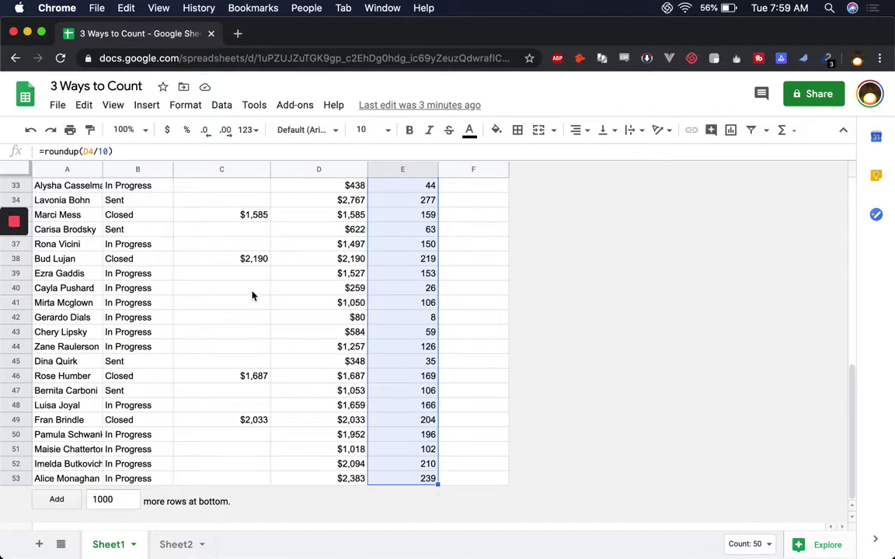
pyautogui.click(758, 545)
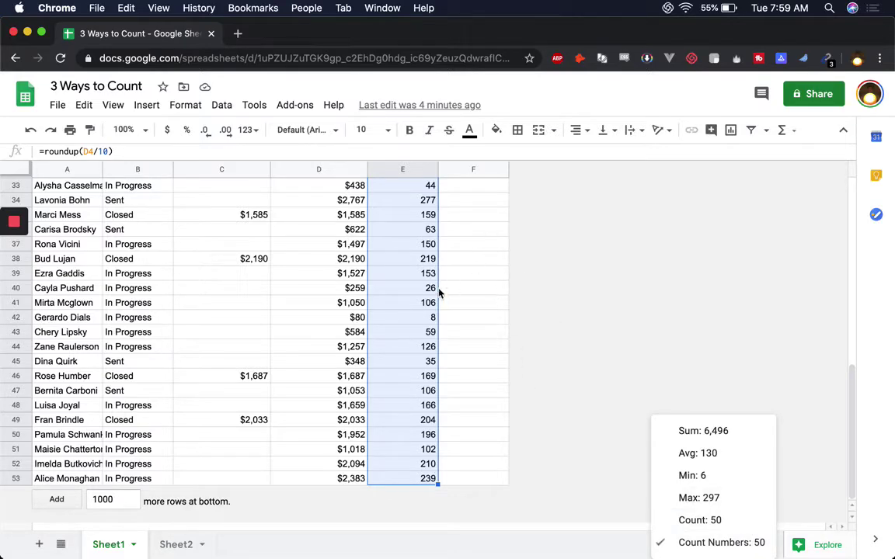
# Clear the existing COUNTA formulas from B1:F1
pyautogui.scroll(10, 435, 295)
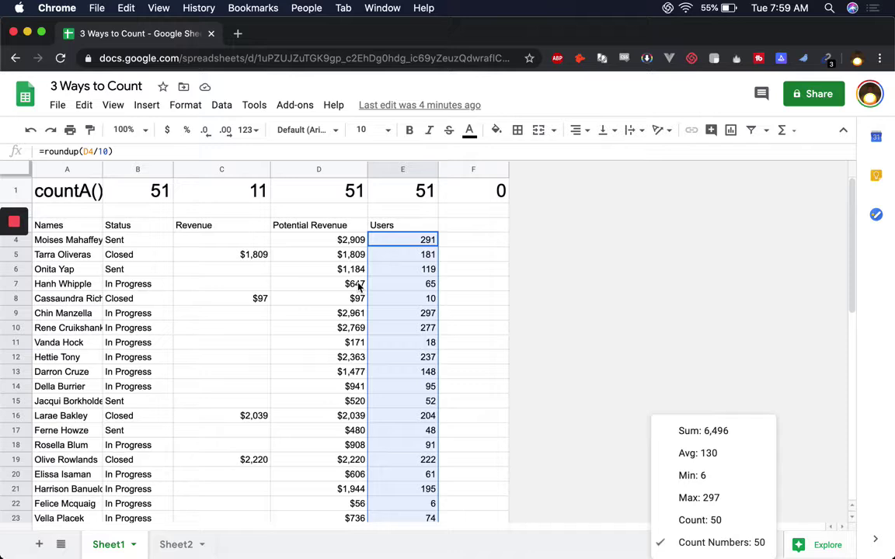
pyautogui.click(202, 253)
pyautogui.click(84, 199)
pyautogui.click(156, 190)
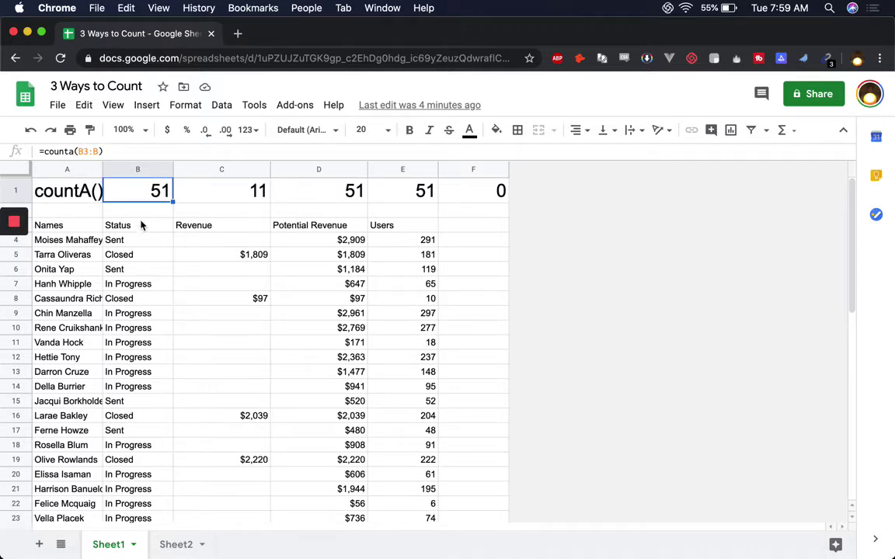
pyautogui.moveTo(132, 195); pyautogui.dragTo(459, 190)
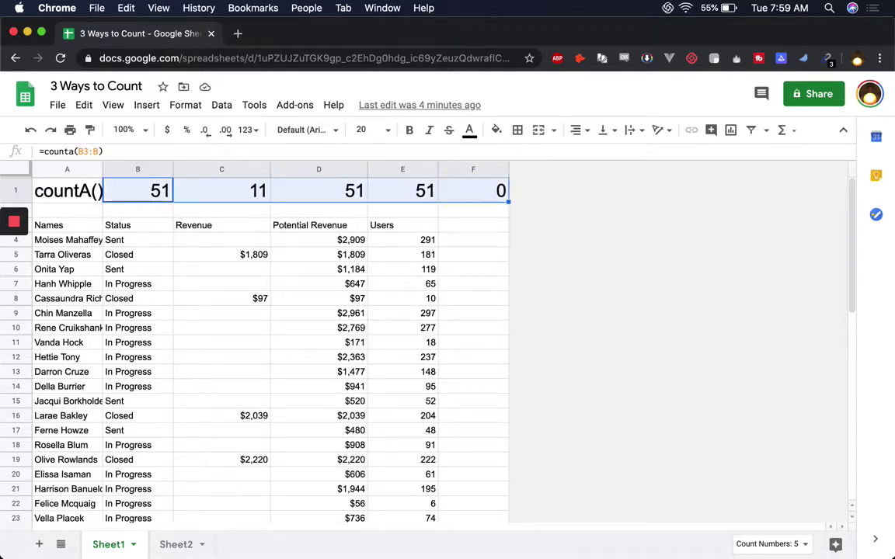
pyautogui.press('Delete')
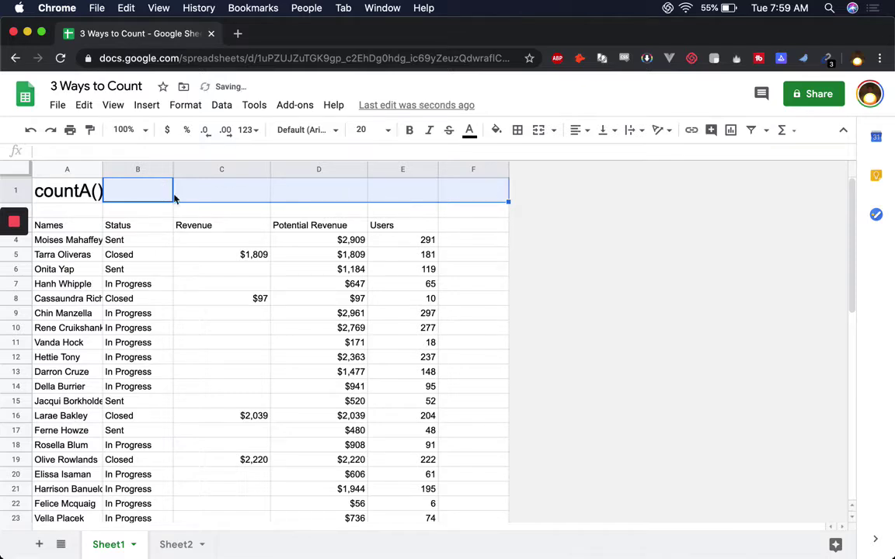
pyautogui.click(133, 189)
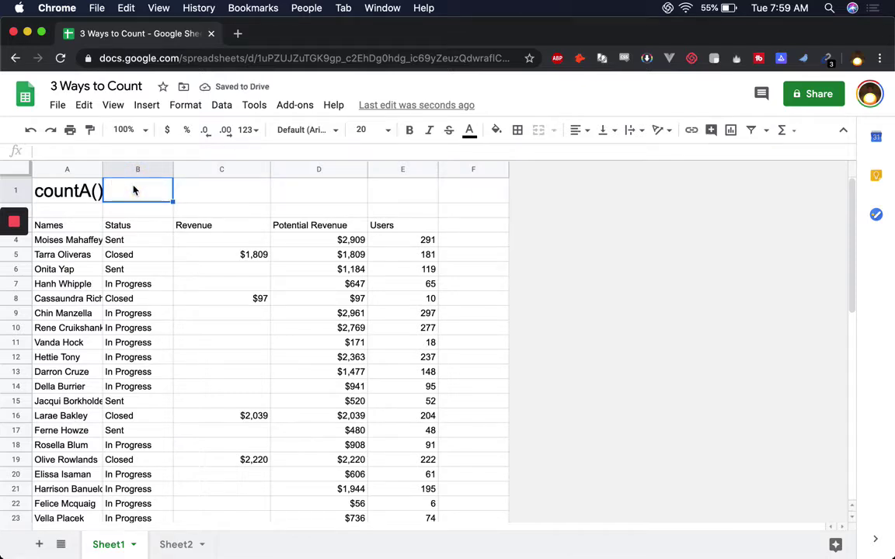
pyautogui.write('=')
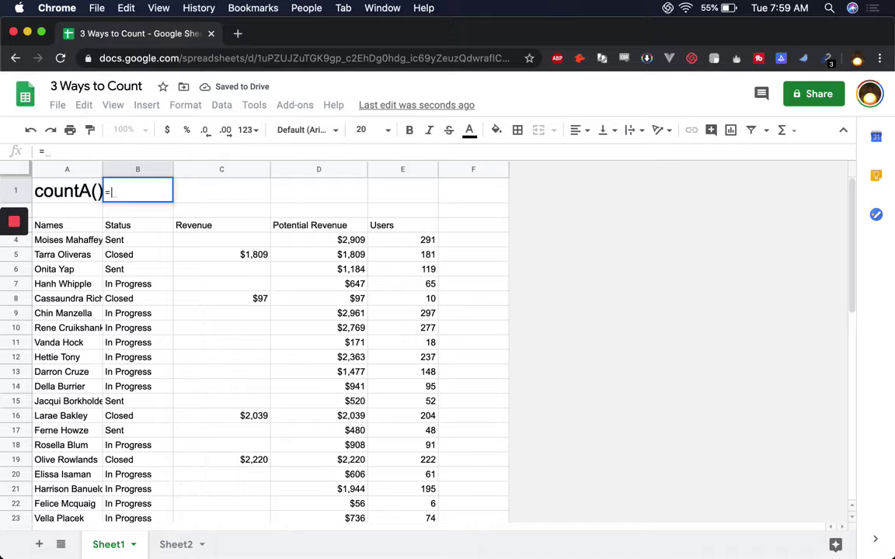
pyautogui.press('BackSpace')
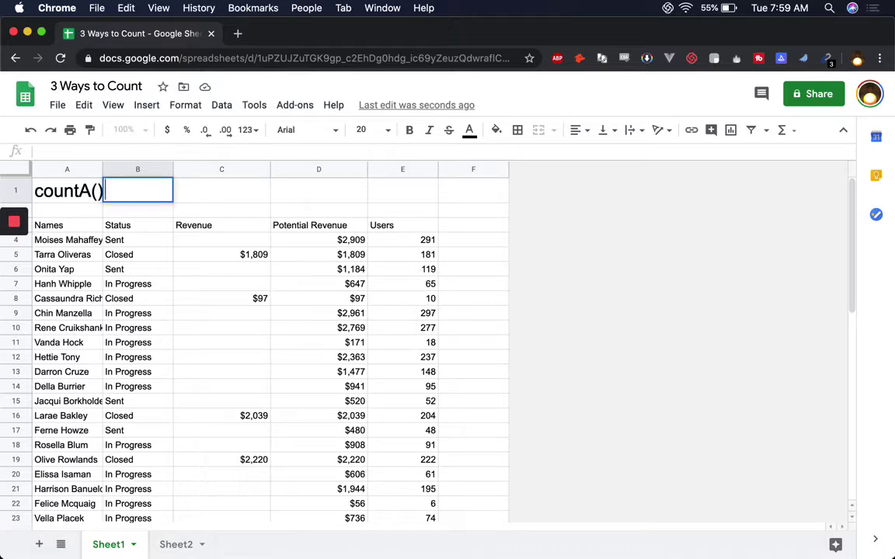
pyautogui.write('=')
pyautogui.moveTo(77, 187); pyautogui.dragTo(84, 204)
pyautogui.click(87, 192)
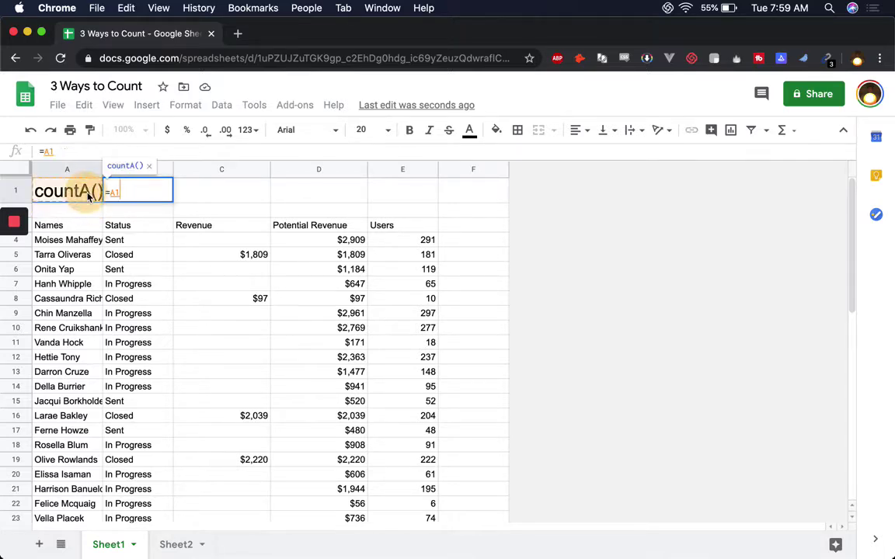
# Discard the unfinished formula in B1 and clear the countA() label from A1
pyautogui.press('BackSpace')
pyautogui.press('BackSpace')
pyautogui.press('BackSpace')
pyautogui.press('Left')
pyautogui.press('super+z')
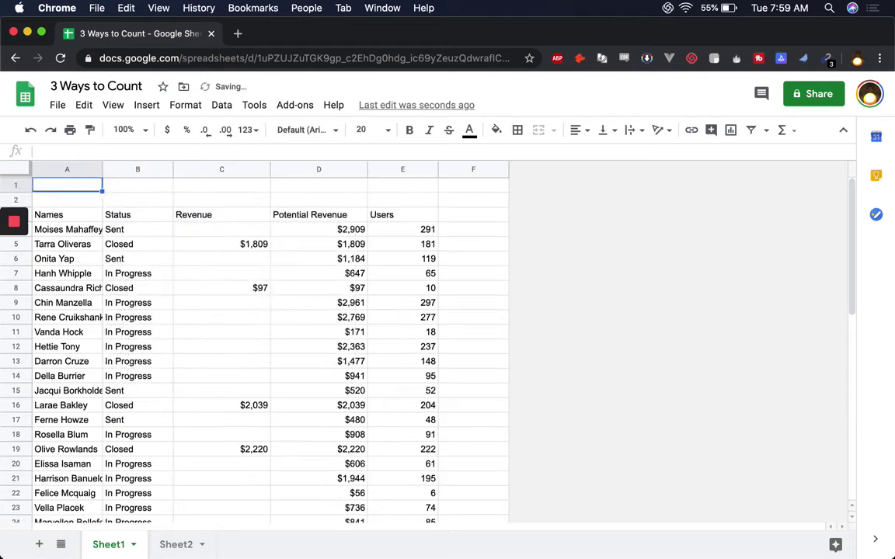
# Enter the formula =counta(B3:B) in B1 to count the values in the Status column
pyautogui.write('=counta(')
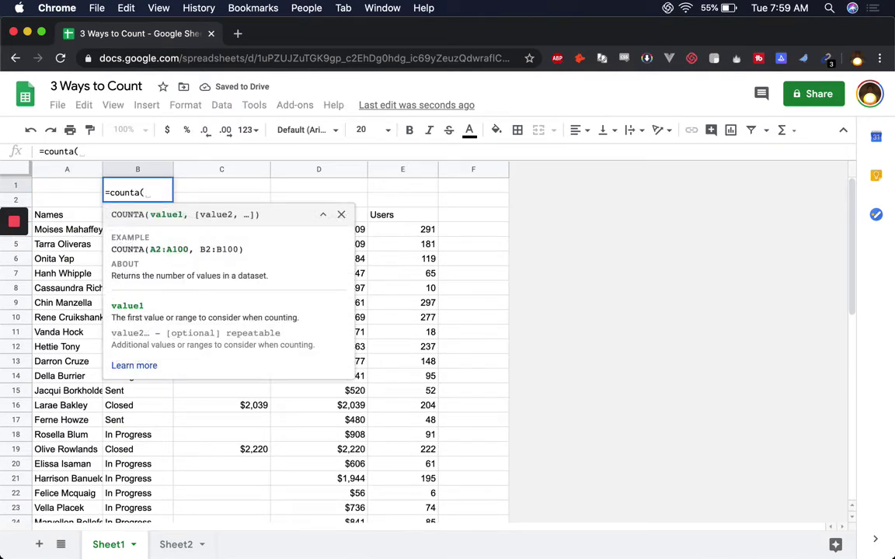
pyautogui.write('B3:B')
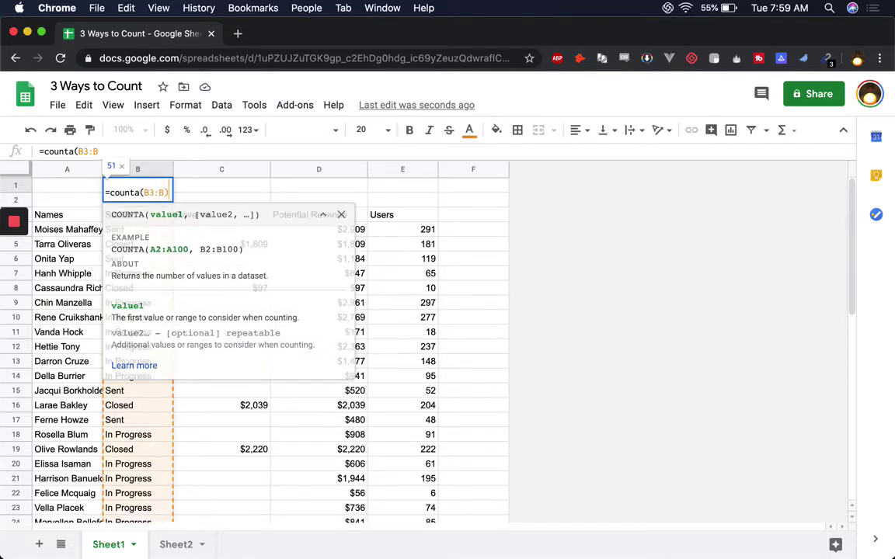
pyautogui.press('Return')
pyautogui.press('Up')
pyautogui.press('Down')
pyautogui.press('Down')
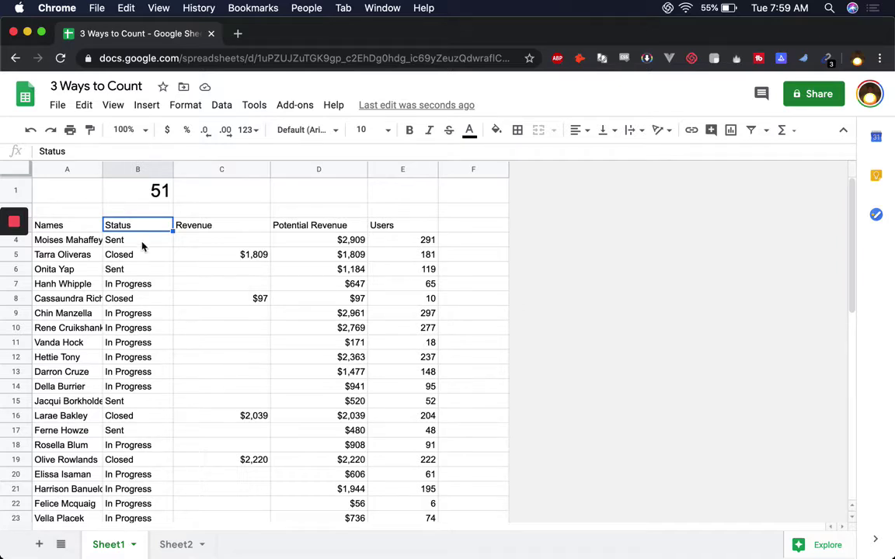
# Change the COUNTA formula in B1 to =counta(B4:B) so that the Status header is excluded
pyautogui.click(146, 194)
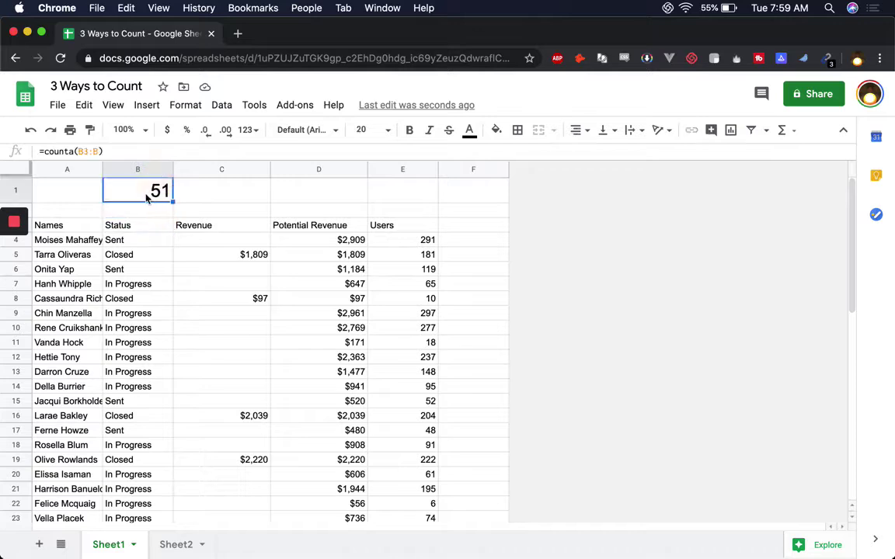
pyautogui.click(86, 151)
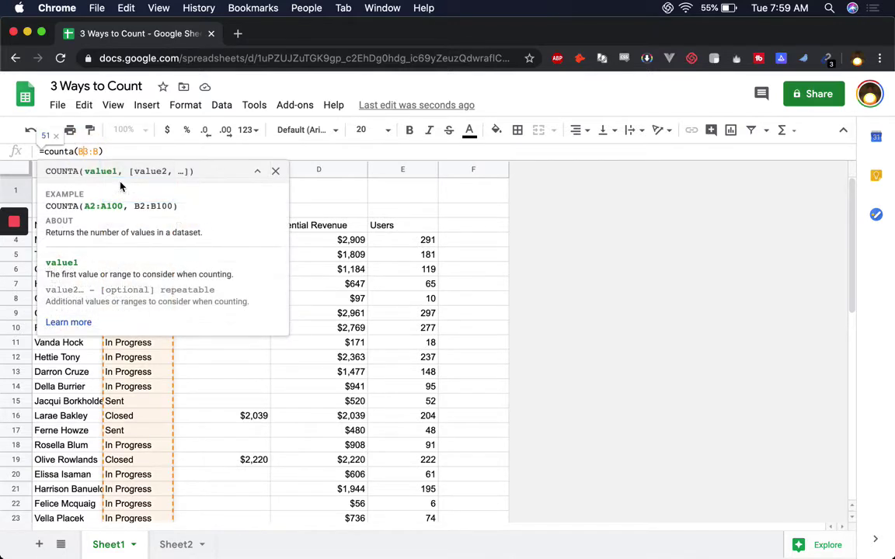
pyautogui.press('Return')
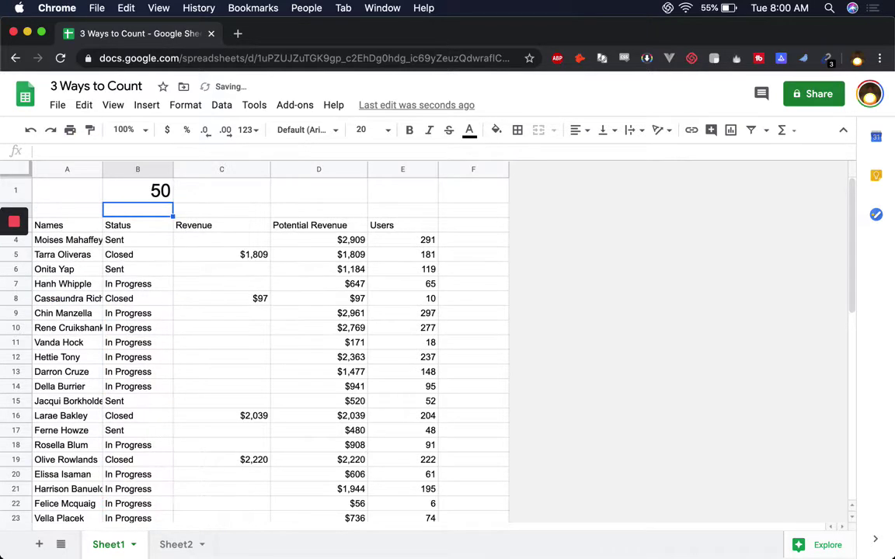
pyautogui.press('Down')
pyautogui.press('Down')
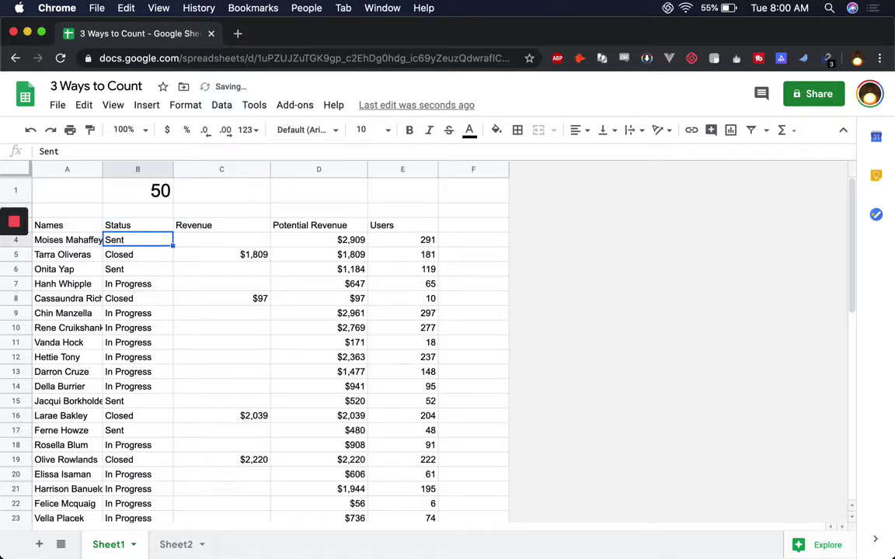
# Copy the COUNTA formula from B1 into C1, D1 and E1
pyautogui.click(120, 187)
pyautogui.hotkey('ctrl', 'c')
pyautogui.press('Right')
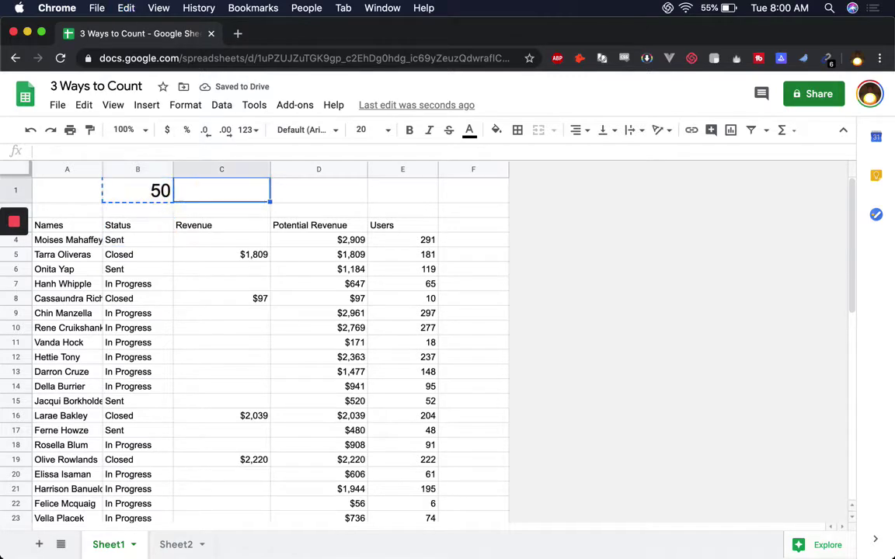
pyautogui.hotkey('ctrl', 'v')
pyautogui.press('Right')
pyautogui.hotkey('ctrl', 'v')
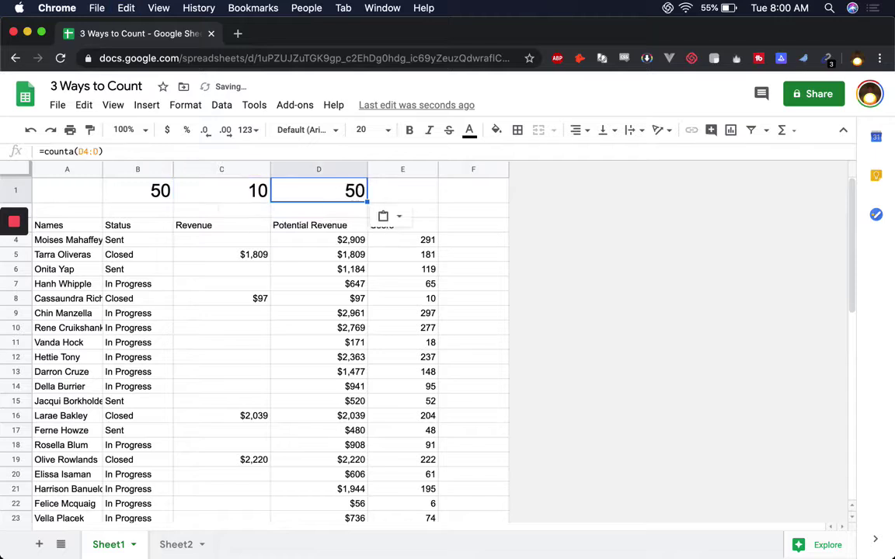
pyautogui.press('Right')
pyautogui.hotkey('ctrl', 'v')
pyautogui.press('Left')
pyautogui.press('Left')
pyautogui.press('Left')
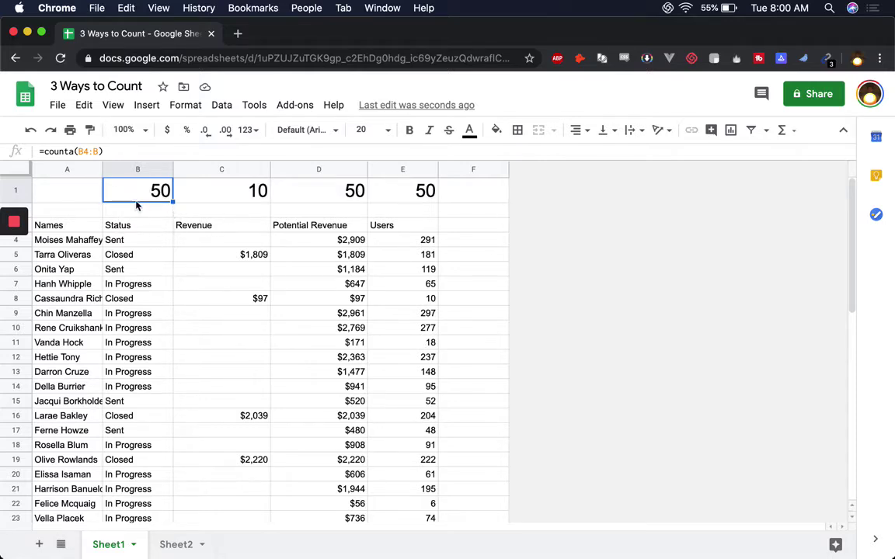
# Paste the copied COUNTA formula into A1 to count the Names column
pyautogui.click(130, 212)
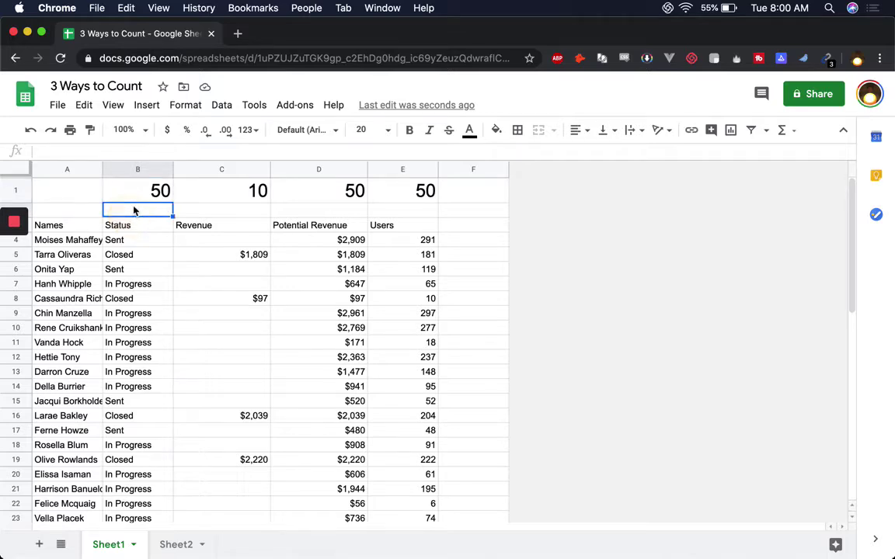
pyautogui.moveTo(80, 193); pyautogui.dragTo(474, 191)
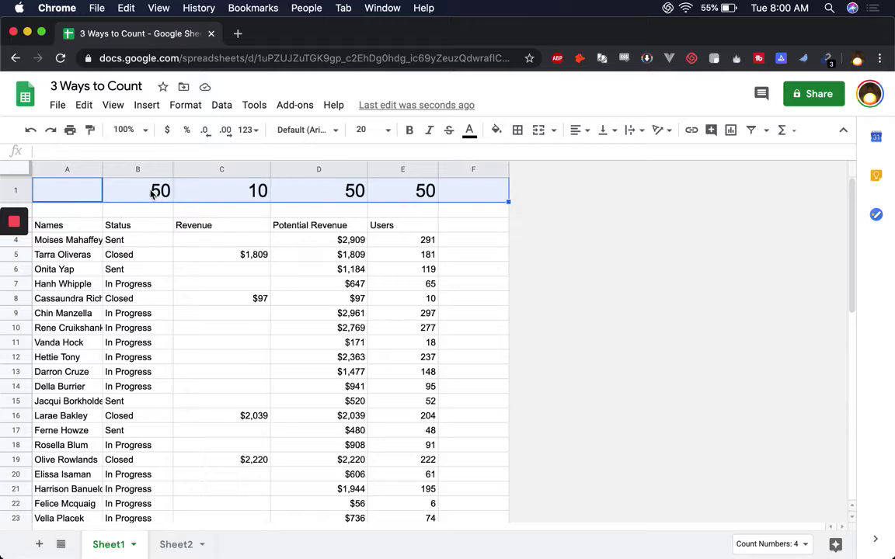
pyautogui.click(122, 197)
pyautogui.press('super+v')
pyautogui.press('Right')
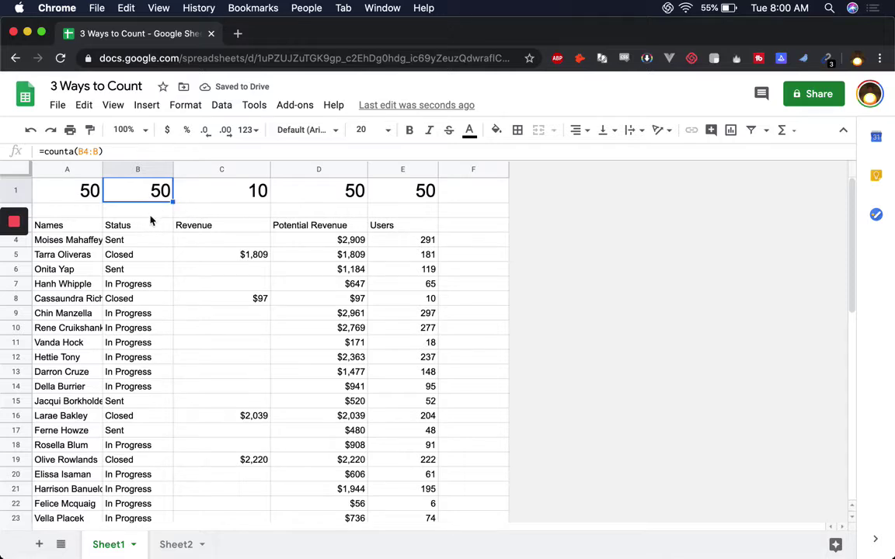
pyautogui.press('Down')
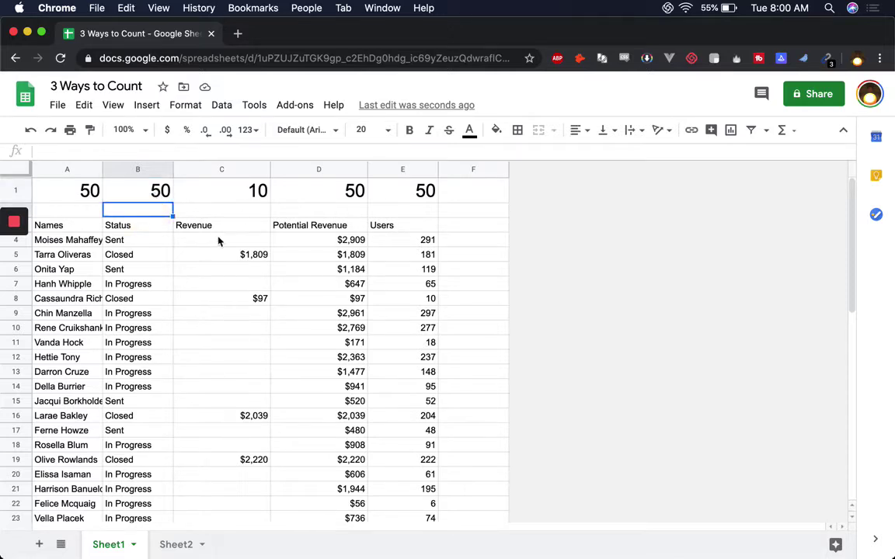
# Examine the COUNTA formula in C1 and the contents of the blank-looking Revenue cells C4, C7 and C12
pyautogui.click(225, 203)
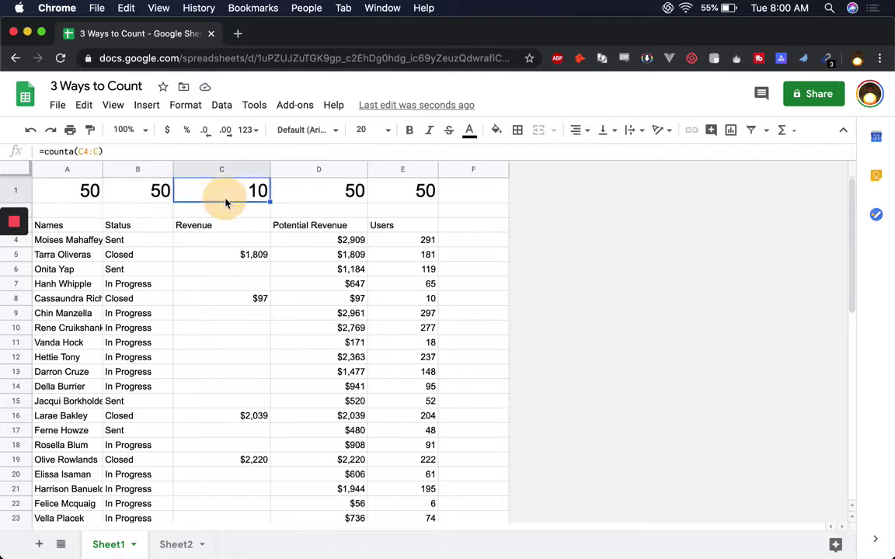
pyautogui.click(238, 242)
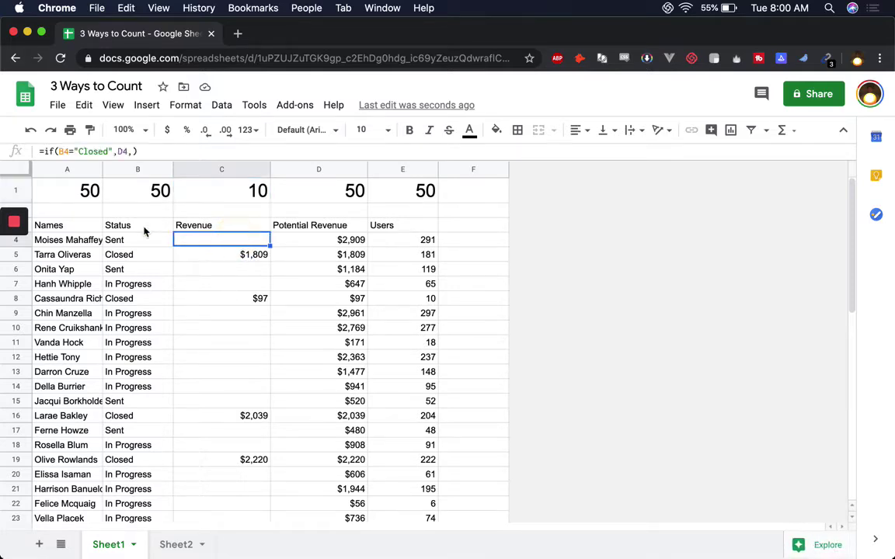
pyautogui.click(242, 289)
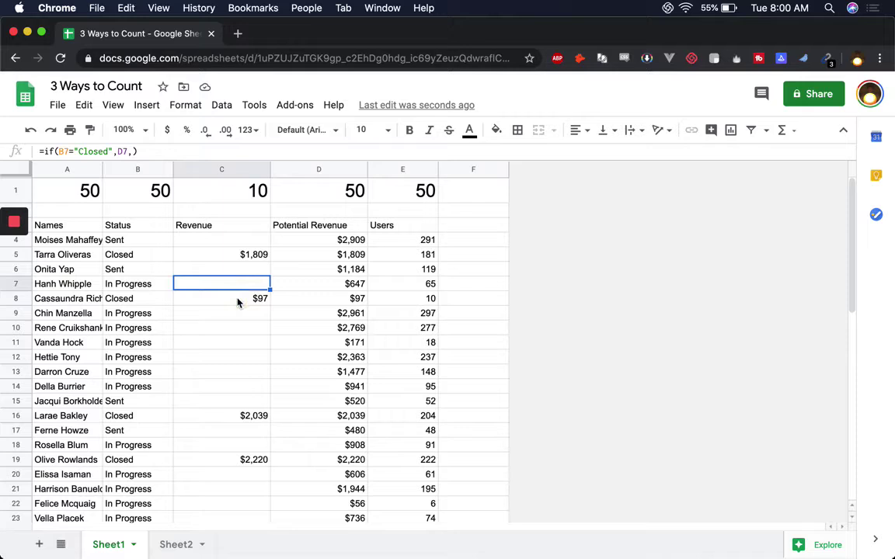
pyautogui.click(226, 356)
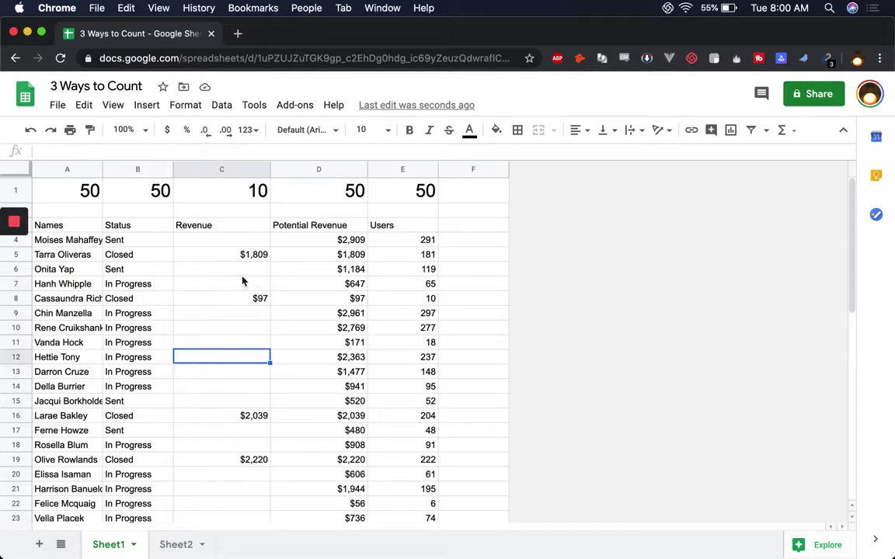
pyautogui.click(242, 241)
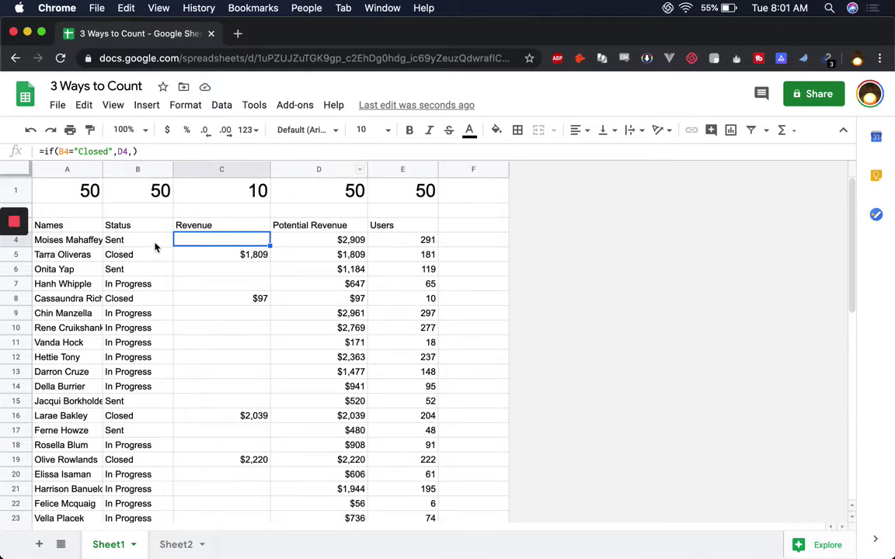
# Copy the Closed status from B5 into B4 and check the Revenue count in C1 and the formula in C4
pyautogui.click(135, 255)
pyautogui.press('super+c')
pyautogui.press('Up')
pyautogui.press('super+v')
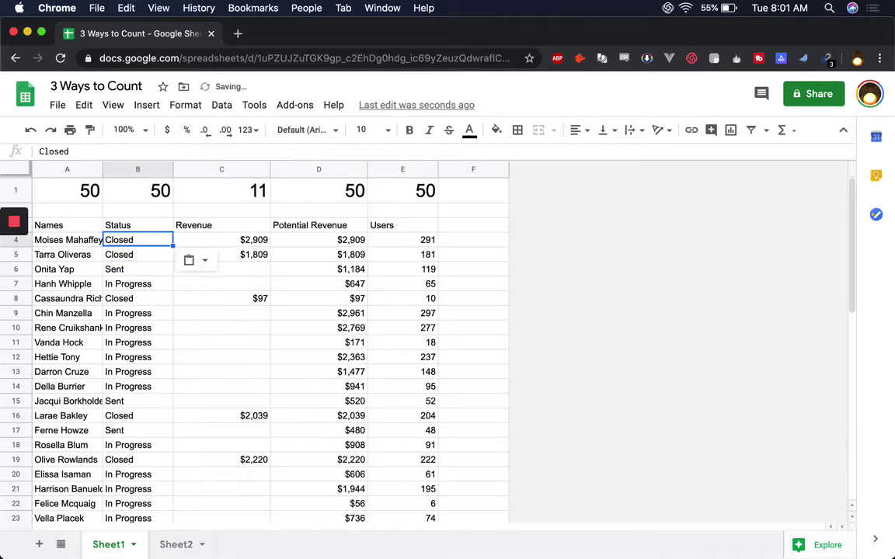
pyautogui.press('Right')
pyautogui.click(223, 191)
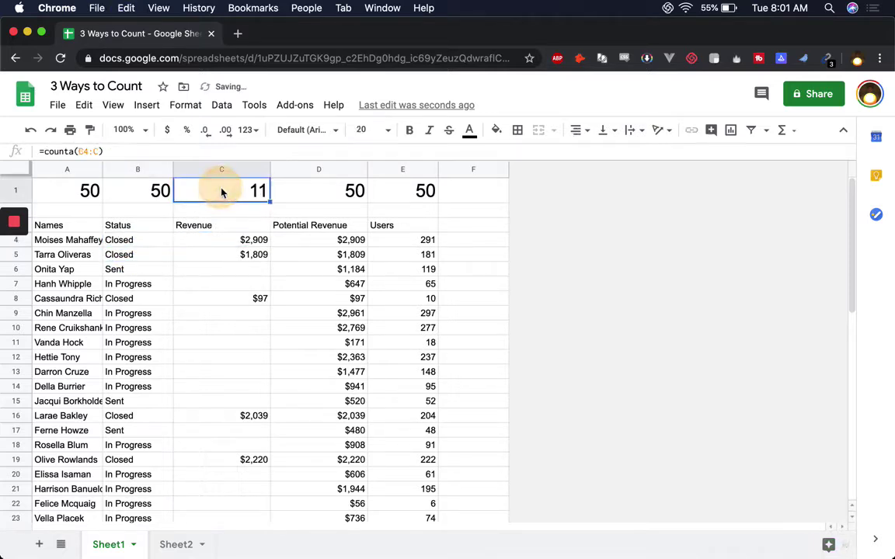
pyautogui.click(244, 243)
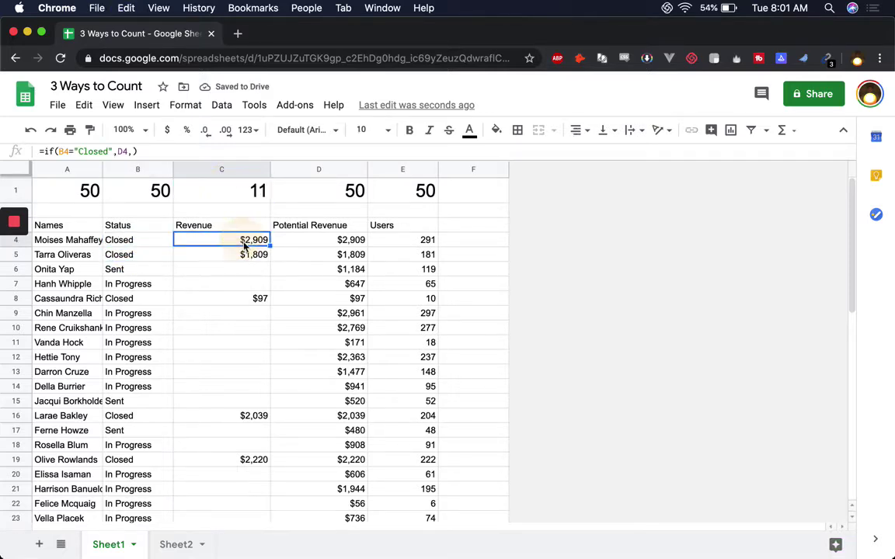
# Change the formula in C6 to =if(B6="Closed",D6," ") so that it returns a space when false
pyautogui.click(200, 265)
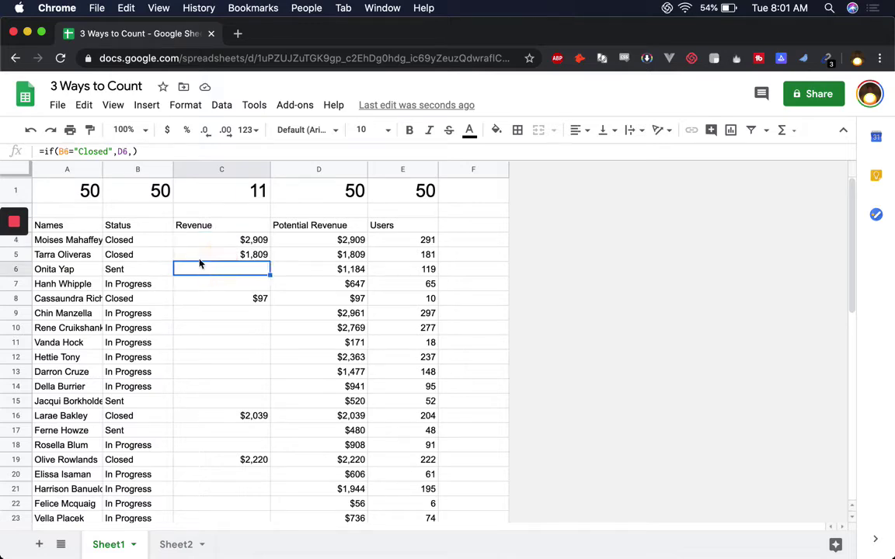
pyautogui.click(122, 152)
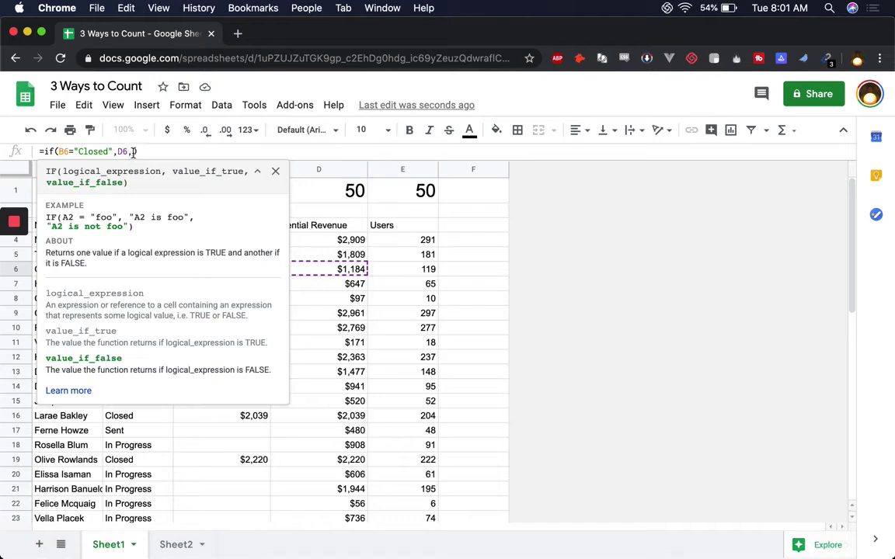
pyautogui.click(133, 152)
pyautogui.write('""')
pyautogui.press('Return')
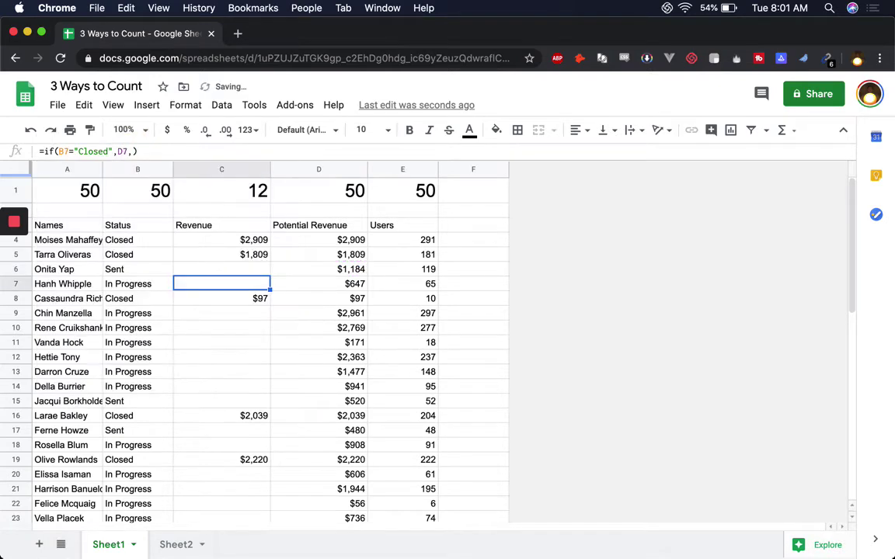
# Copy the modified IF formula from C6 into C7 and C9:C14, and check the Revenue count in C1
pyautogui.press('Up')
pyautogui.press('super+c')
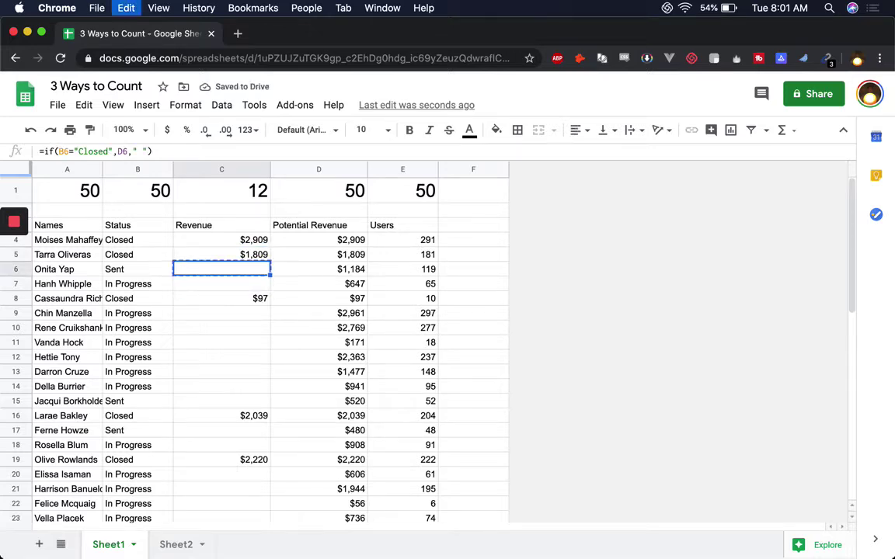
pyautogui.press('Down')
pyautogui.press('super+v')
pyautogui.press('Down')
pyautogui.press('Down')
pyautogui.press('super+v')
pyautogui.press('Down')
pyautogui.press('super+v')
pyautogui.press('Down')
pyautogui.press('super+v')
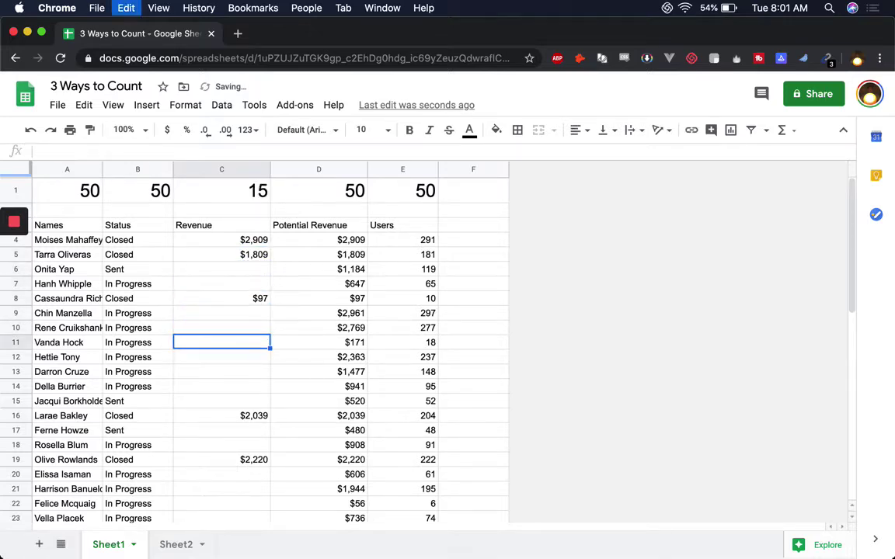
pyautogui.press('Down')
pyautogui.press('super+v')
pyautogui.press('Down')
pyautogui.press('super+v')
pyautogui.press('Down')
pyautogui.press('super+v')
pyautogui.press('Down')
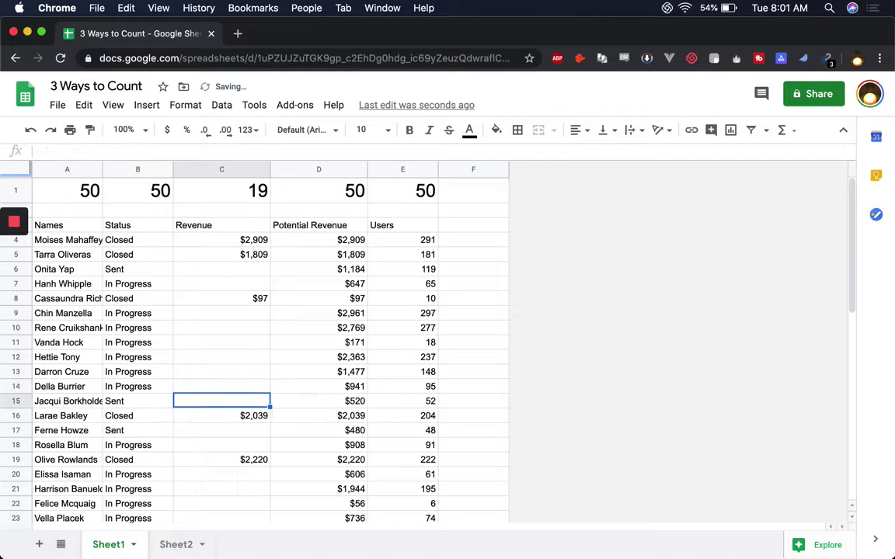
pyautogui.click(234, 189)
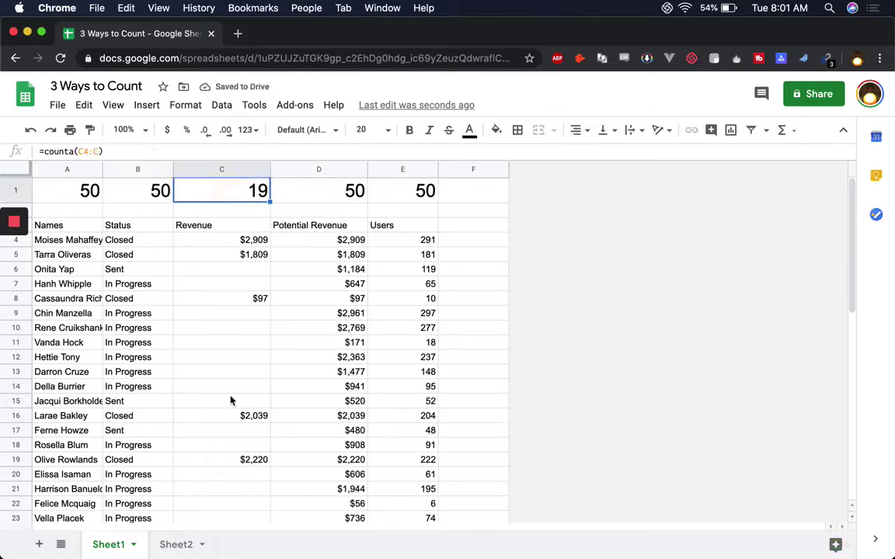
pyautogui.scroll(-3, 270, 383)
pyautogui.scroll(3, 259, 374)
# Remove the quoted space from the IF formula in C6 and copy that formula into C4
pyautogui.click(225, 269)
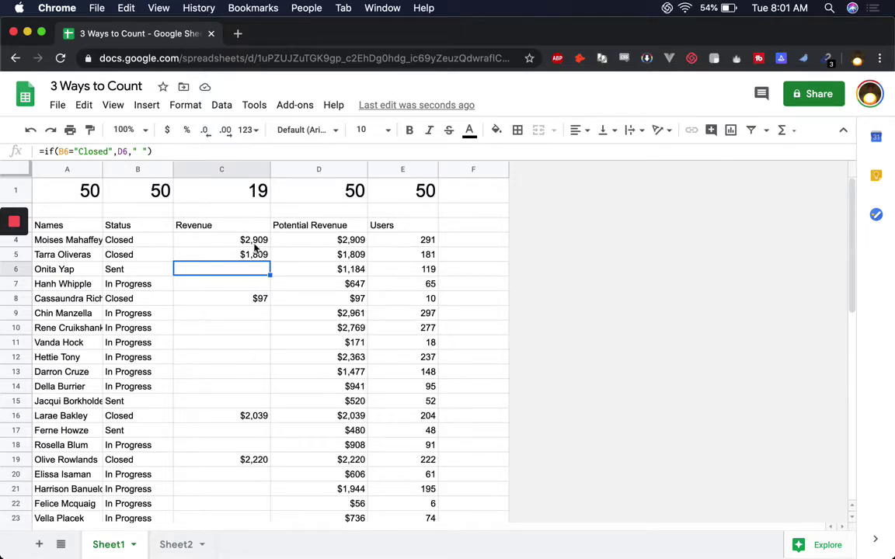
pyautogui.scroll(-2, 249, 318)
pyautogui.scroll(2, 251, 274)
pyautogui.click(147, 152)
pyautogui.press('BackSpace')
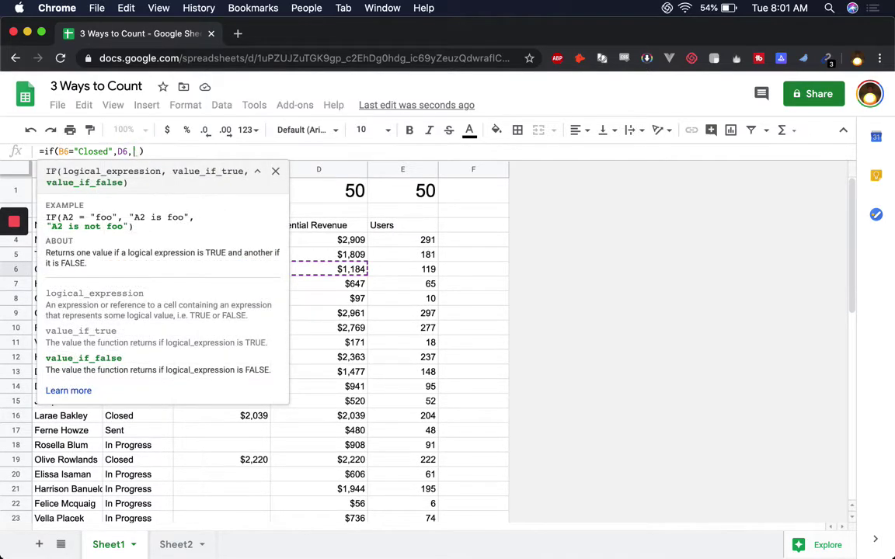
pyautogui.press('Return')
pyautogui.press('Up')
pyautogui.press('super+c')
pyautogui.press('Up')
pyautogui.press('Up')
pyautogui.press('super+v')
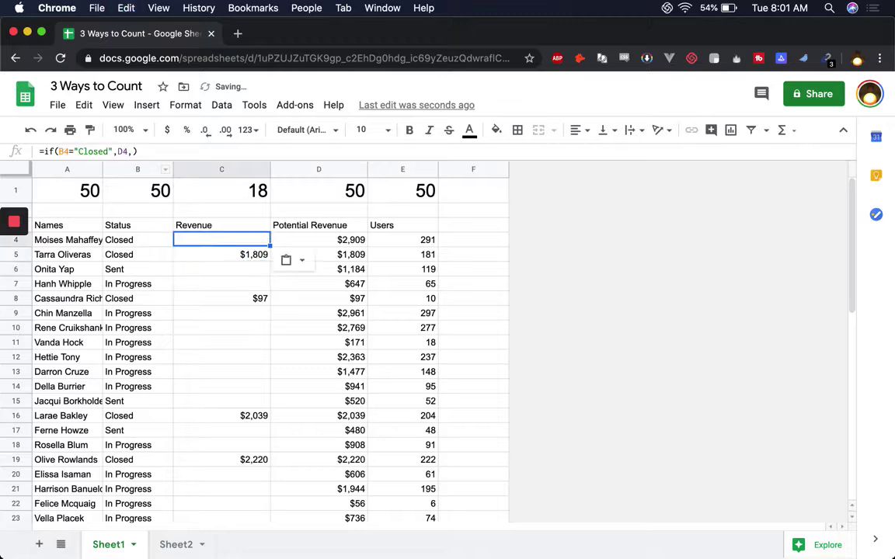
# Copy the IF formula from C5 over the Revenue column from C4 downward and return to the count in C1
pyautogui.press('Down')
pyautogui.press('super+c')
pyautogui.press('Up')
pyautogui.hotkey('shift', 'Down')
pyautogui.hotkey('shift', 'Down')
pyautogui.hotkey('shift', 'Down')
pyautogui.hotkey('shift', 'Down')
pyautogui.hotkey('shift', 'Down')
pyautogui.hotkey('shift', 'Down')
pyautogui.hotkey('shift', 'Down')
pyautogui.hotkey('shift', 'Down')
pyautogui.hotkey('shift', 'Down')
pyautogui.hotkey('shift', 'Down')
pyautogui.hotkey('shift', 'Down')
pyautogui.hotkey('shift', 'Down')
pyautogui.hotkey('shift', 'Down')
pyautogui.hotkey('shift', 'Down')
pyautogui.hotkey('shift', 'Down')
pyautogui.hotkey('shift', 'Down')
pyautogui.hotkey('shift', 'Down')
pyautogui.hotkey('shift', 'Down')
pyautogui.hotkey('shift', 'Down')
pyautogui.hotkey('shift', 'Down')
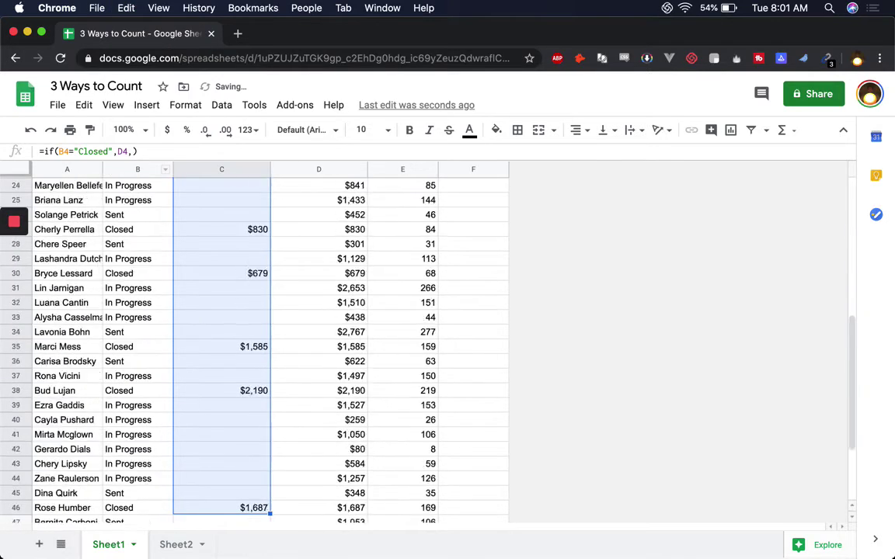
pyautogui.press('super+v')
pyautogui.press('Up')
pyautogui.press('Up')
pyautogui.press('Up')
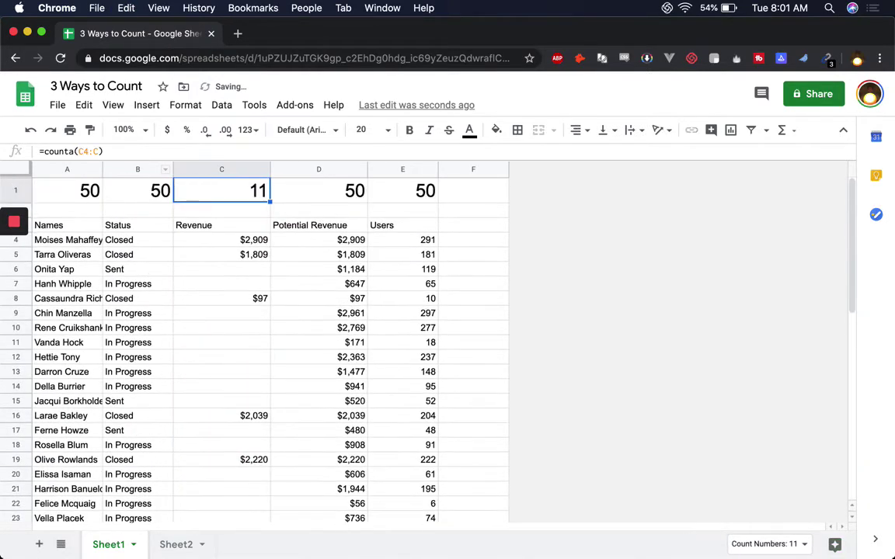
# Copy the Sent status from B6 into B4 and select the Revenue formula in C4
pyautogui.press('Down')
pyautogui.press('Down')
pyautogui.press('Down')
pyautogui.press('Down')
pyautogui.press('Down')
pyautogui.press('Down')
pyautogui.press('Down')
pyautogui.press('Down')
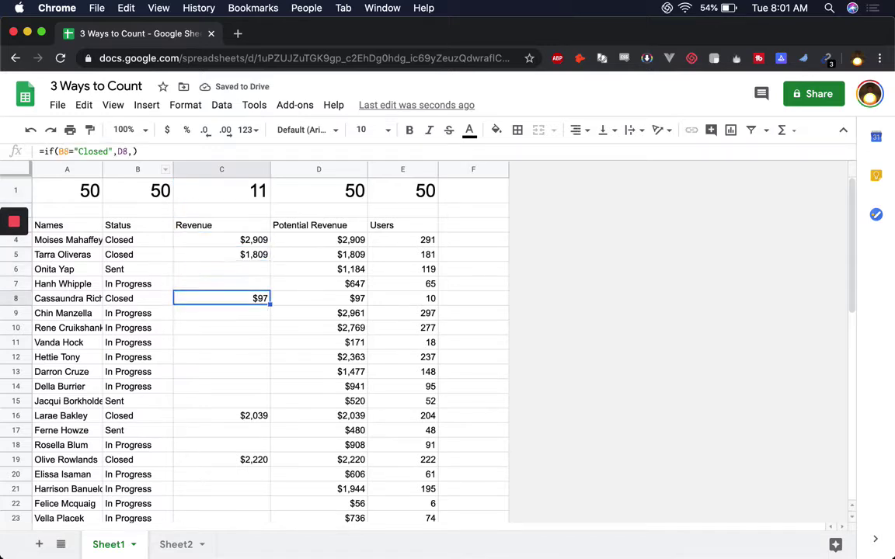
pyautogui.press('Up')
pyautogui.press('Up')
pyautogui.press('Up')
pyautogui.press('Left')
pyautogui.press('super+c')
pyautogui.press('Up')
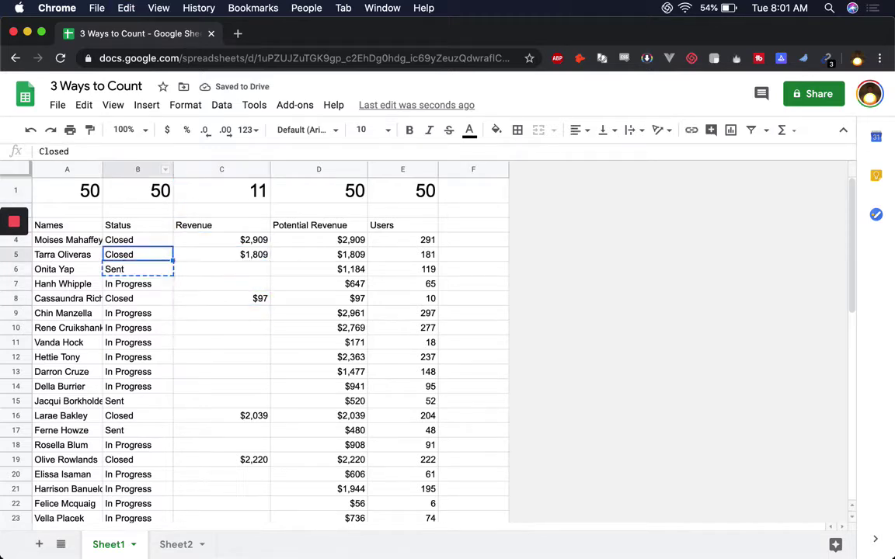
pyautogui.press('Up')
pyautogui.press('super+v')
pyautogui.press('Right')
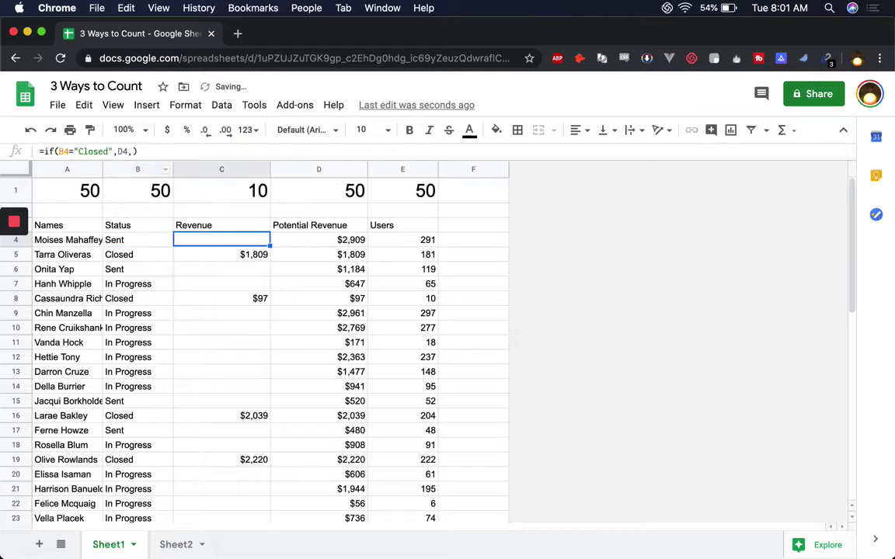
pyautogui.press('Left')
pyautogui.press('Right')
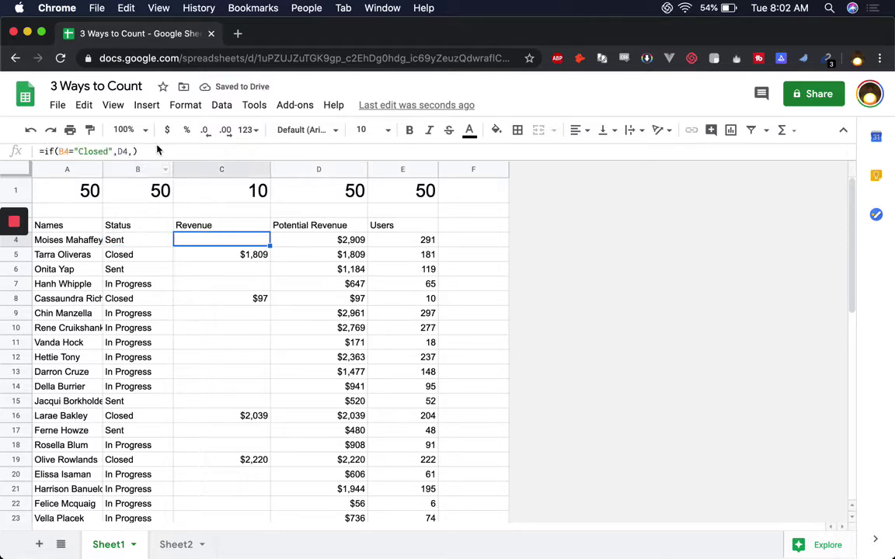
# Review the count formulas in C1 and D1, and go to the CountIF() entry on Sheet2
pyautogui.click(254, 195)
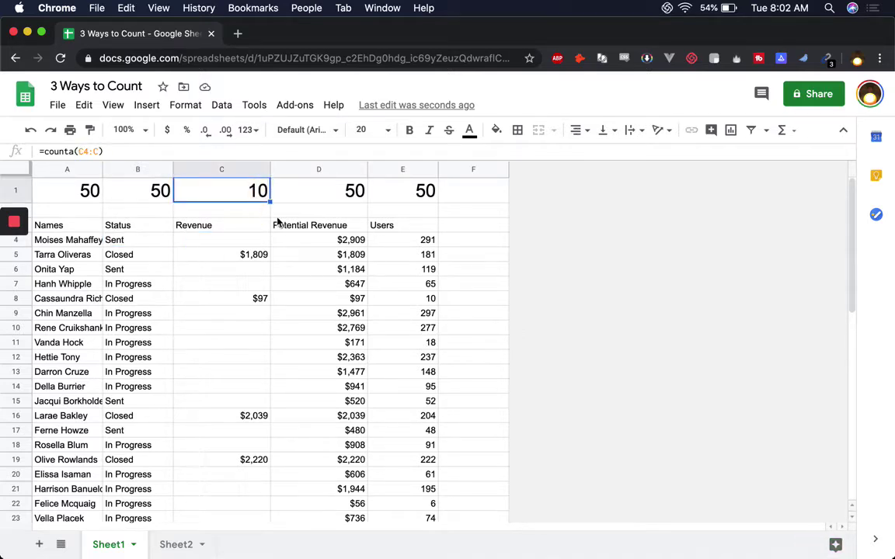
pyautogui.click(355, 193)
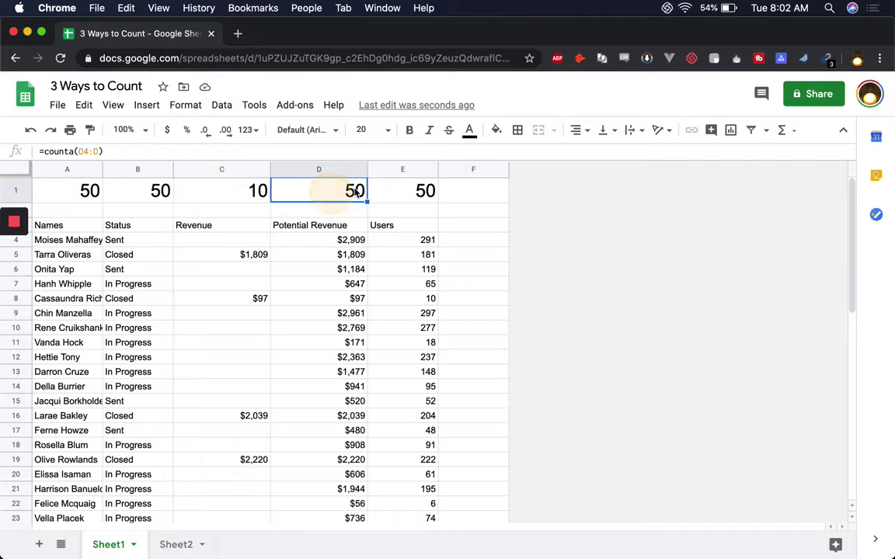
pyautogui.click(179, 543)
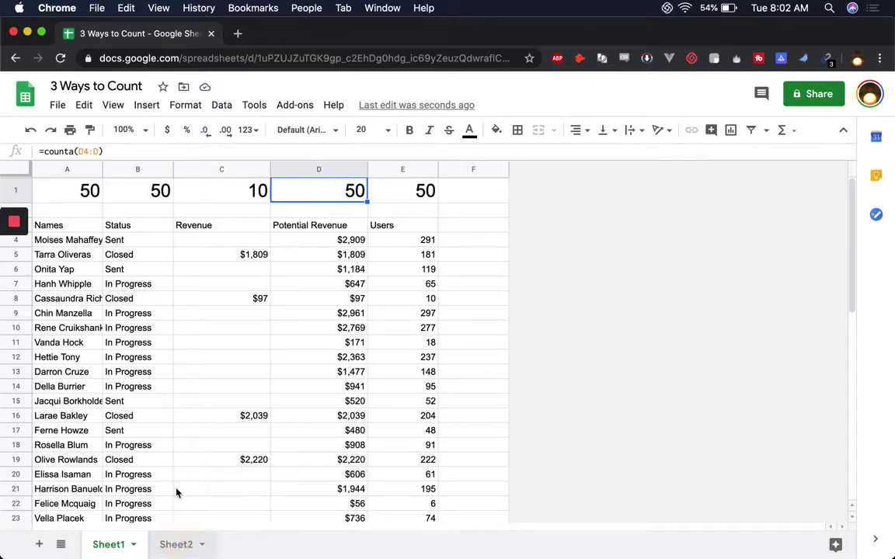
pyautogui.click(156, 318)
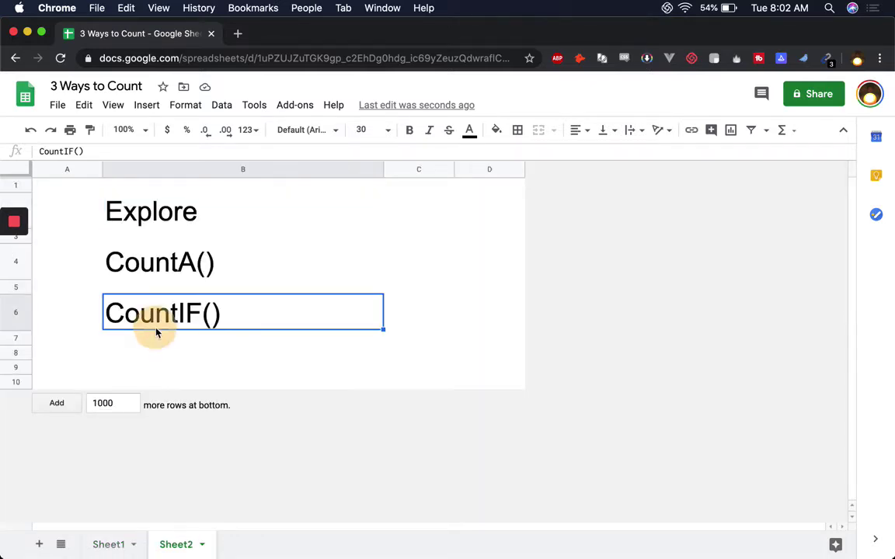
# Return to Sheet1 and look over the different Status values in B4:B8
pyautogui.click(109, 546)
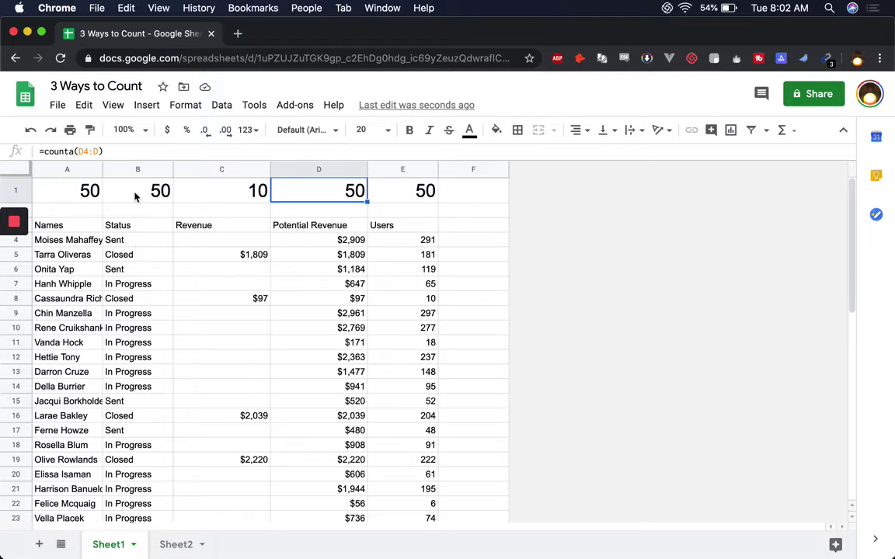
pyautogui.moveTo(124, 240); pyautogui.dragTo(124, 304)
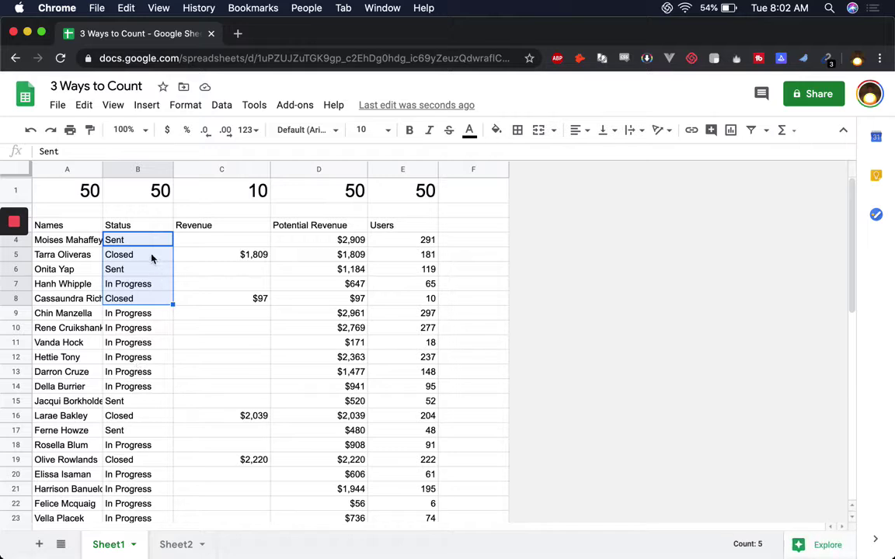
pyautogui.click(126, 243)
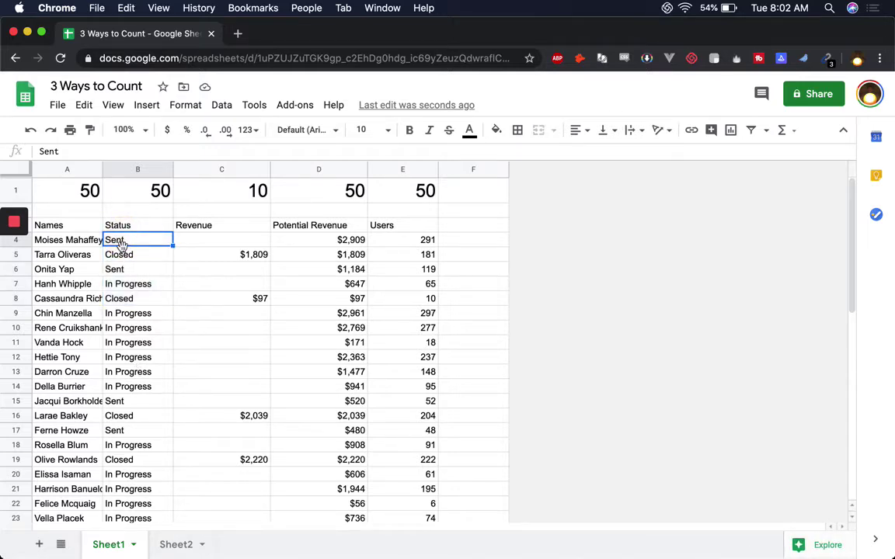
pyautogui.click(127, 284)
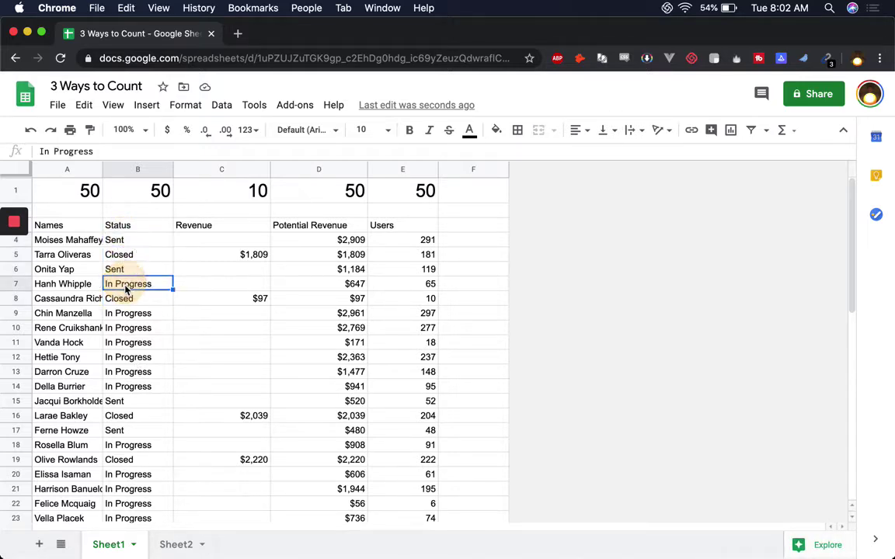
# Add a new sheet and list the distinct statuses from C4 with =unique(Sheet1!B4:B)
pyautogui.click(40, 546)
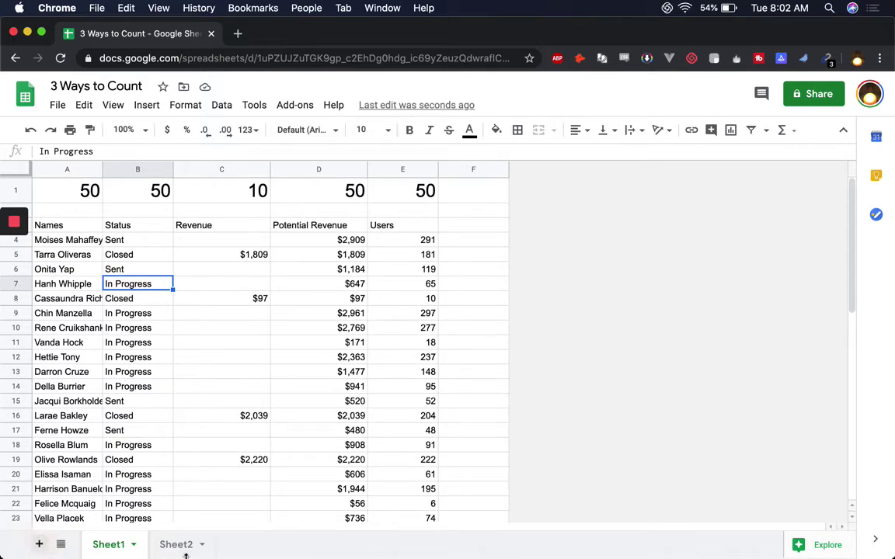
pyautogui.click(209, 234)
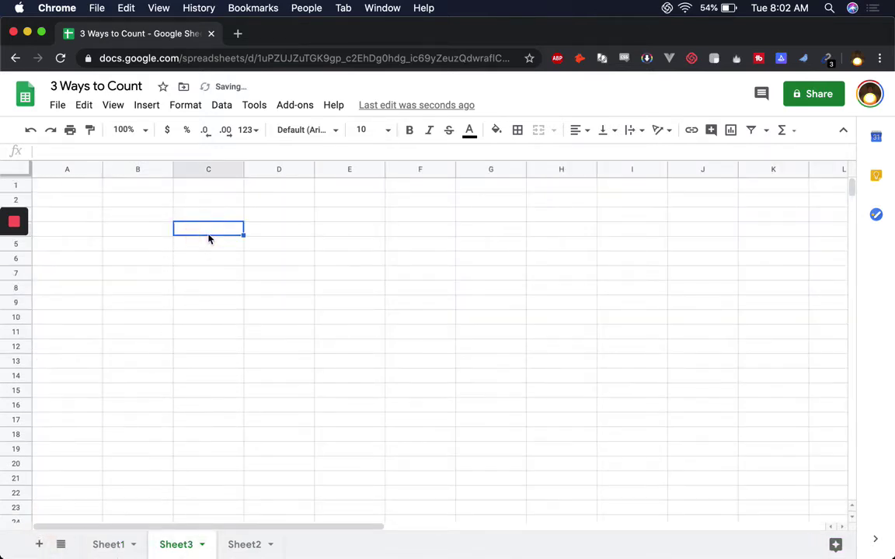
pyautogui.write('=unique(')
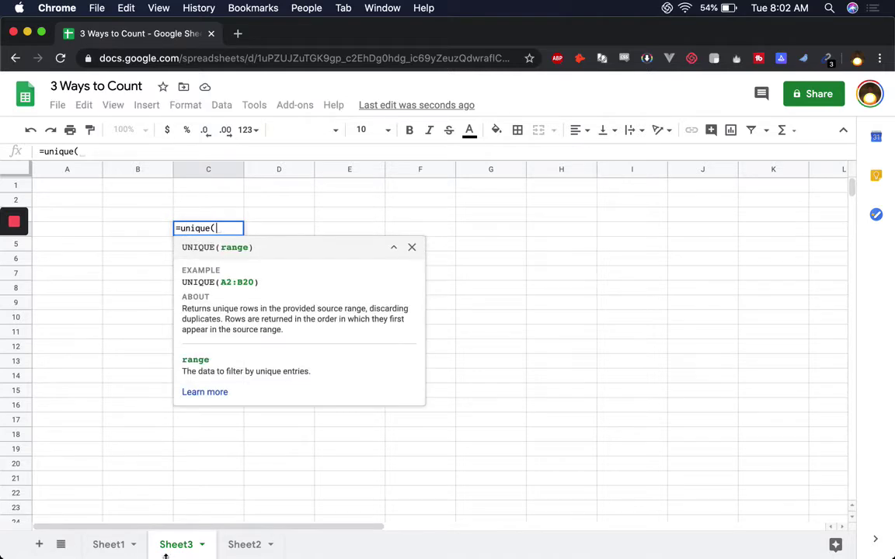
pyautogui.click(112, 545)
pyautogui.click(138, 170)
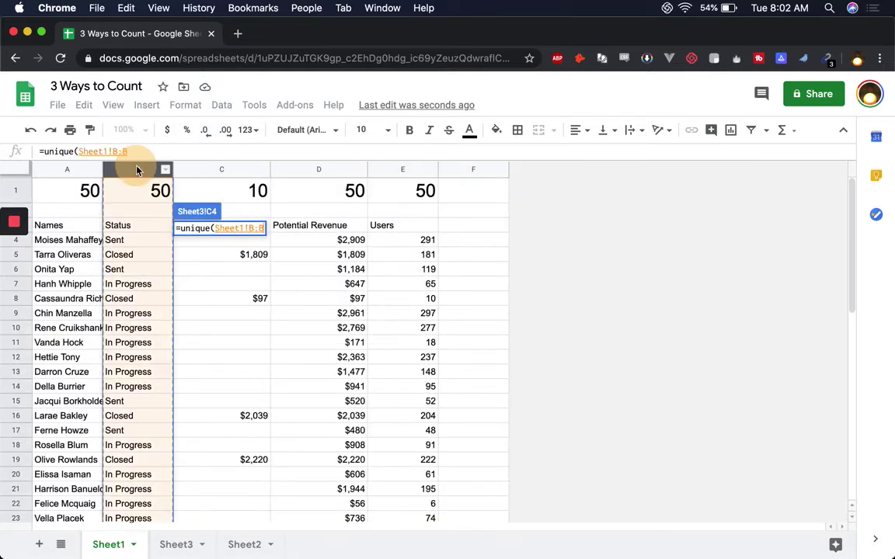
pyautogui.click(251, 228)
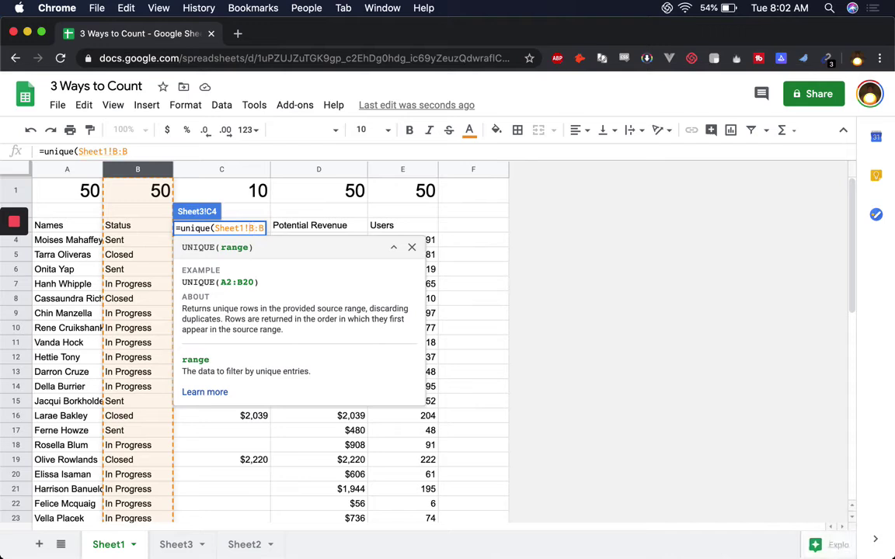
pyautogui.write('4')
pyautogui.press('Return')
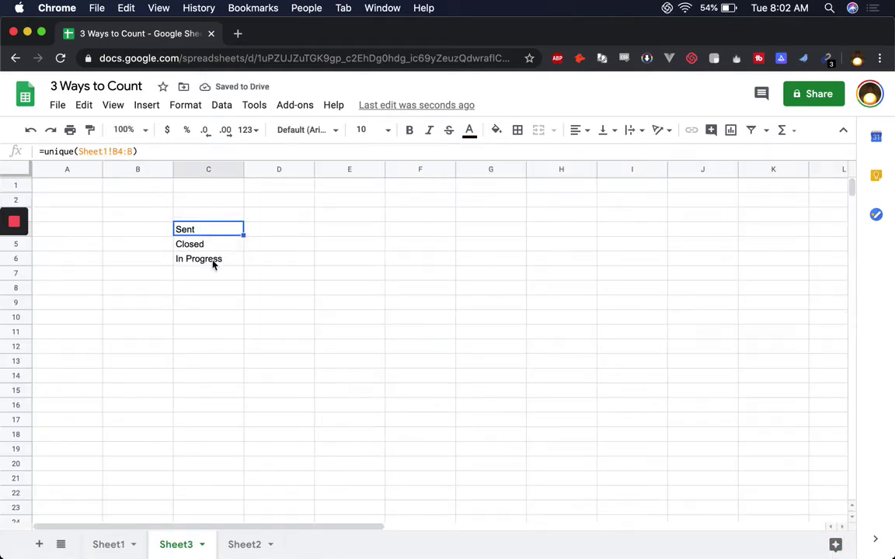
# Replace the UNIQUE output in C4:C6 with its plain values by copying and pasting values only
pyautogui.moveTo(223, 233); pyautogui.dragTo(223, 265)
pyautogui.press('super+c')
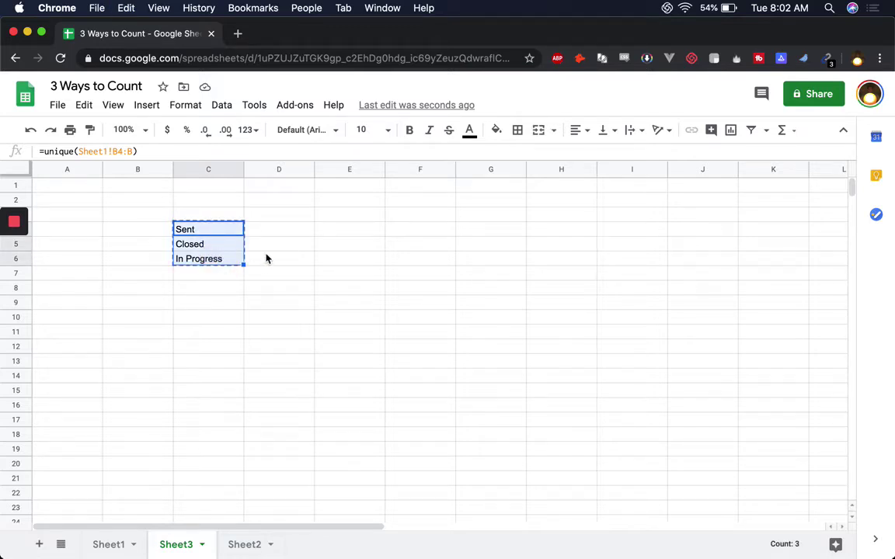
pyautogui.press('super+shift+v')
# Count the Sent entries in D4 with =countif(Sheet1!B:B,C4), taking the range from Sheet1's Status column
pyautogui.click(274, 229)
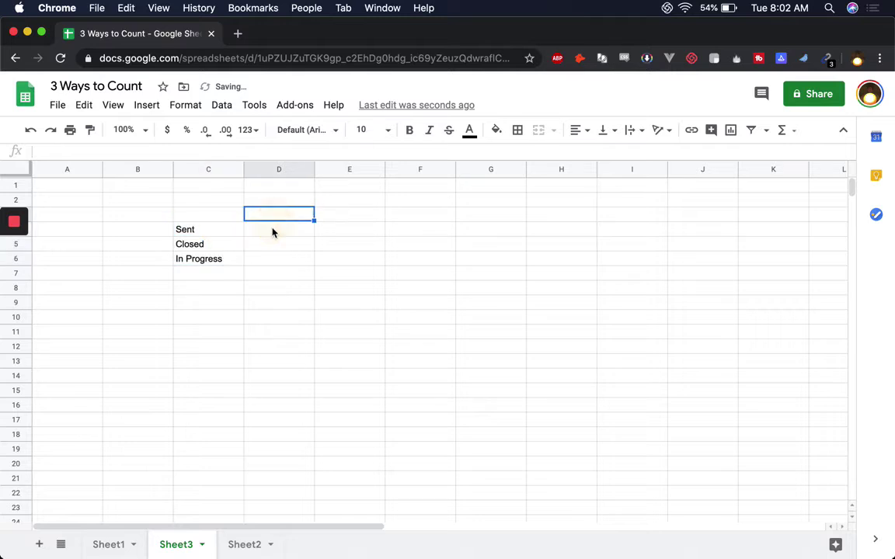
pyautogui.write('=countif(')
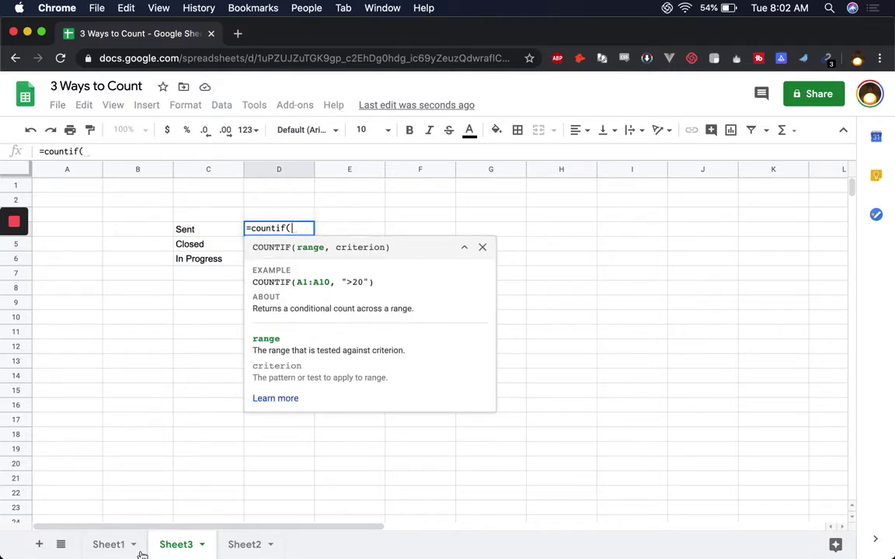
pyautogui.click(113, 544)
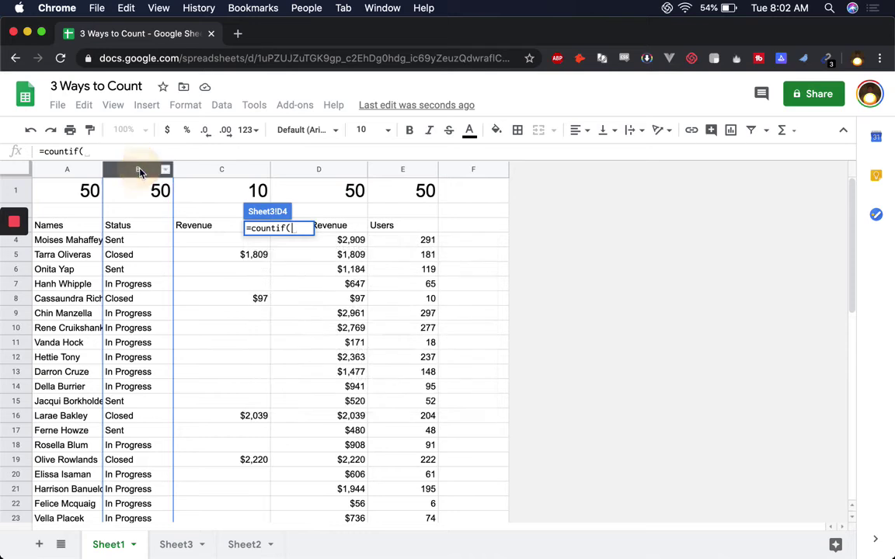
pyautogui.click(140, 170)
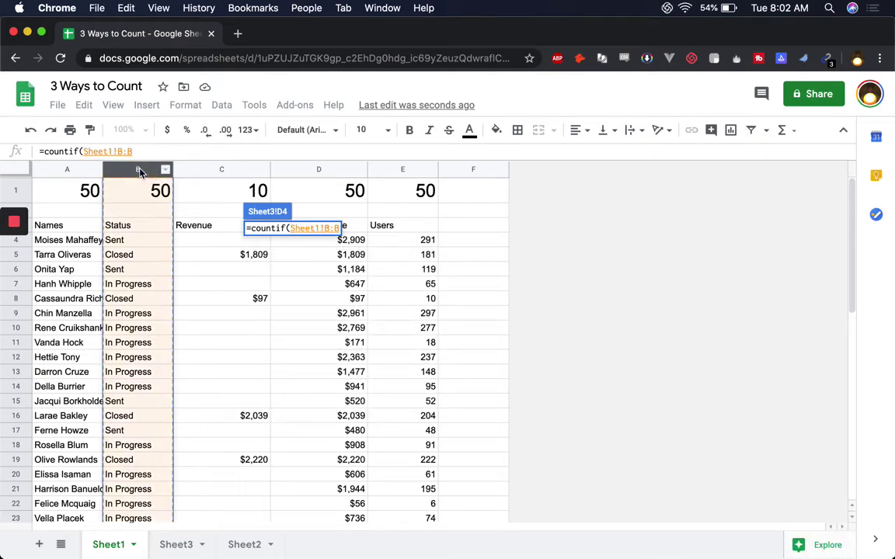
pyautogui.write(',')
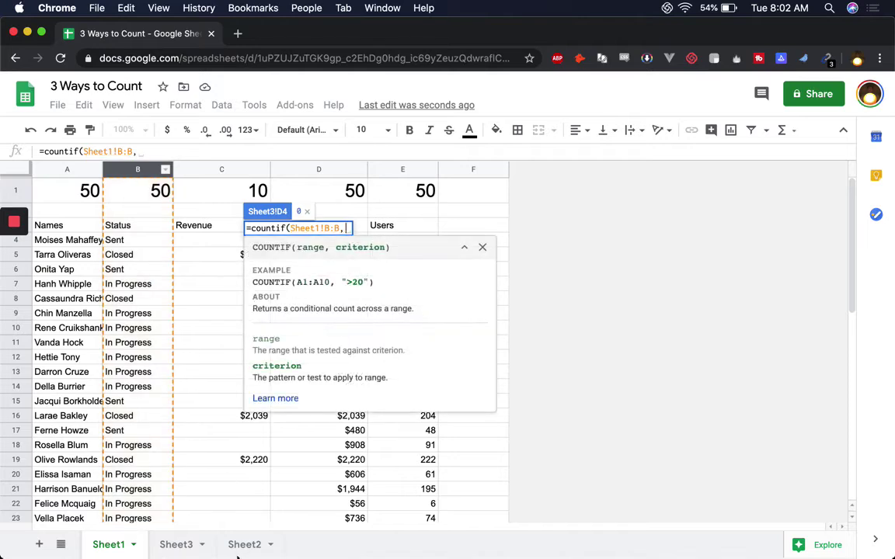
pyautogui.click(175, 545)
pyautogui.click(190, 231)
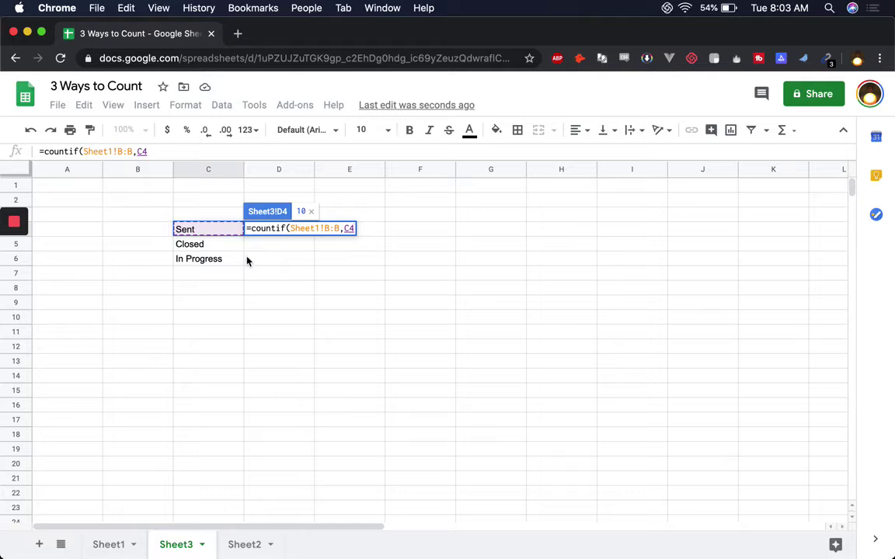
pyautogui.write(')')
pyautogui.press('Return')
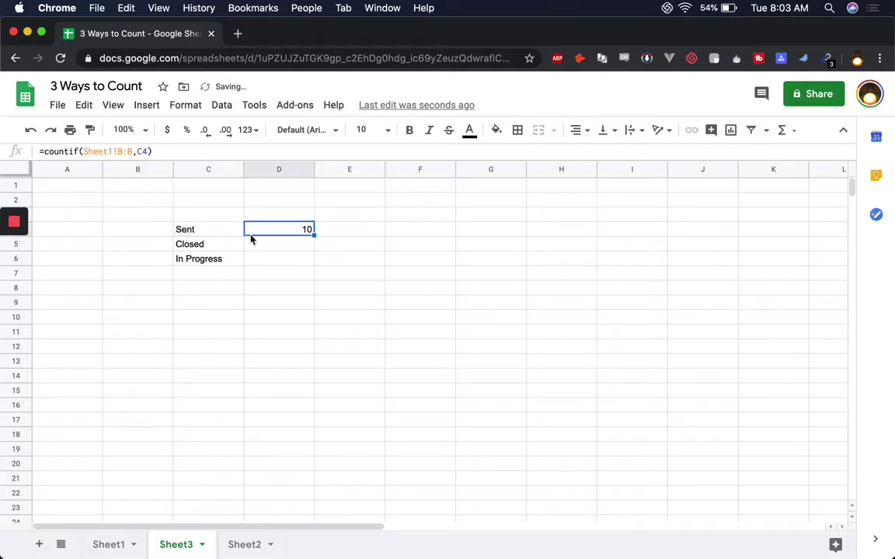
# Copy the COUNTIF formula from D4 into D5 and D6, and select the three status counts
pyautogui.press('super+c')
pyautogui.press('Down')
pyautogui.press('super+v')
pyautogui.press('Down')
pyautogui.press('super+v')
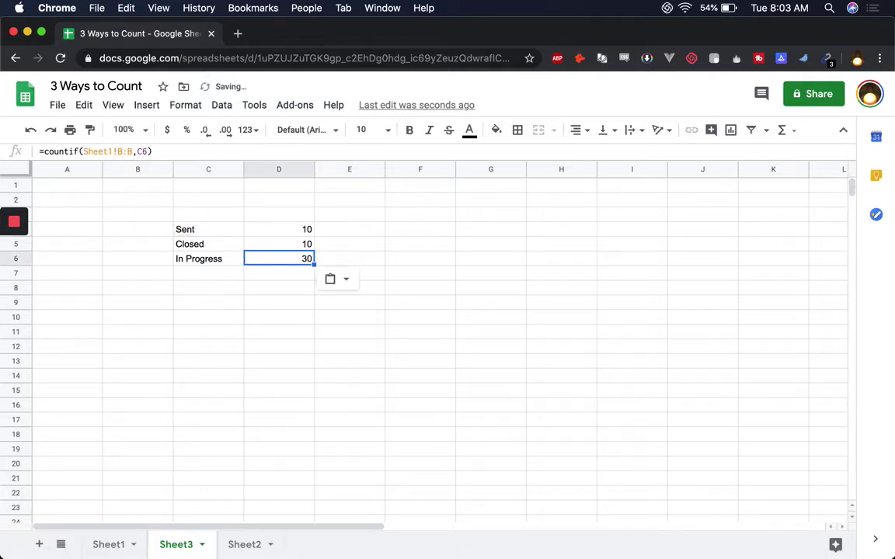
pyautogui.moveTo(298, 230); pyautogui.dragTo(292, 261)
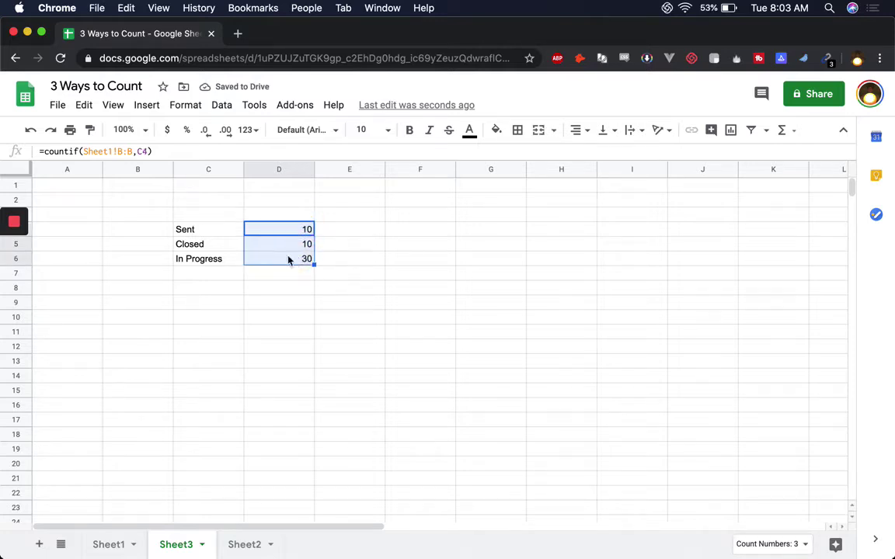
# Label C8 as Total and add up the status counts in D8 with =sum(D4:D6)
pyautogui.click(212, 289)
pyautogui.write('Tot')
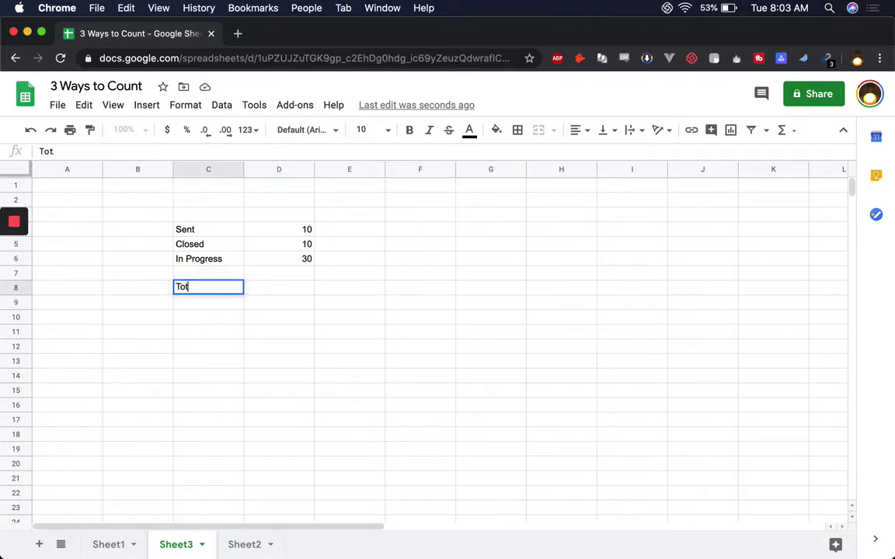
pyautogui.write('al')
pyautogui.press('Tab')
pyautogui.write('=sum(')
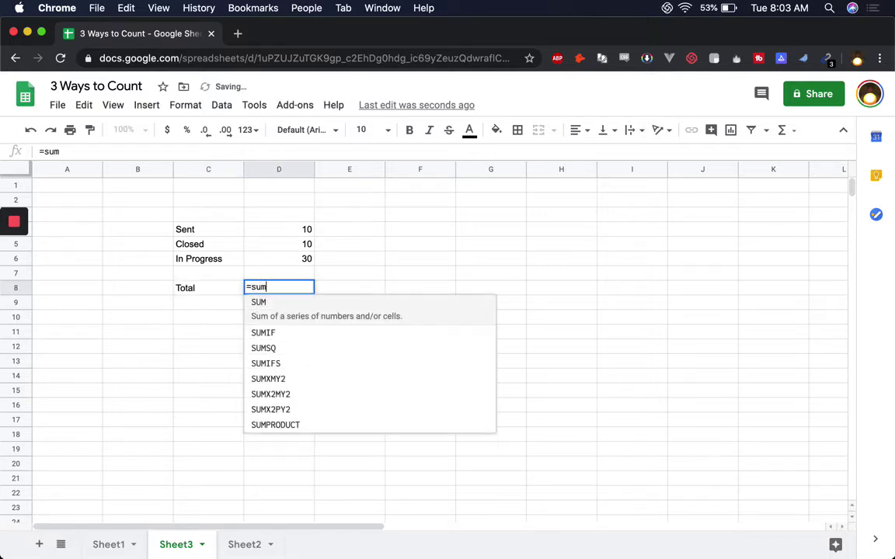
pyautogui.click(283, 230)
pyautogui.moveTo(284, 238); pyautogui.dragTo(280, 259)
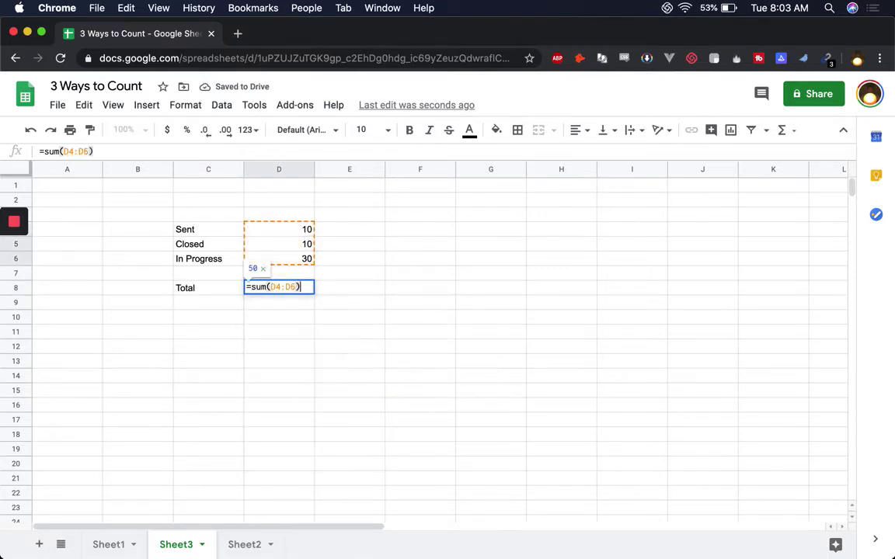
pyautogui.press('Return')
# Check the Status count in B1 on Sheet1 against the full list of statuses down to row 53
pyautogui.click(110, 545)
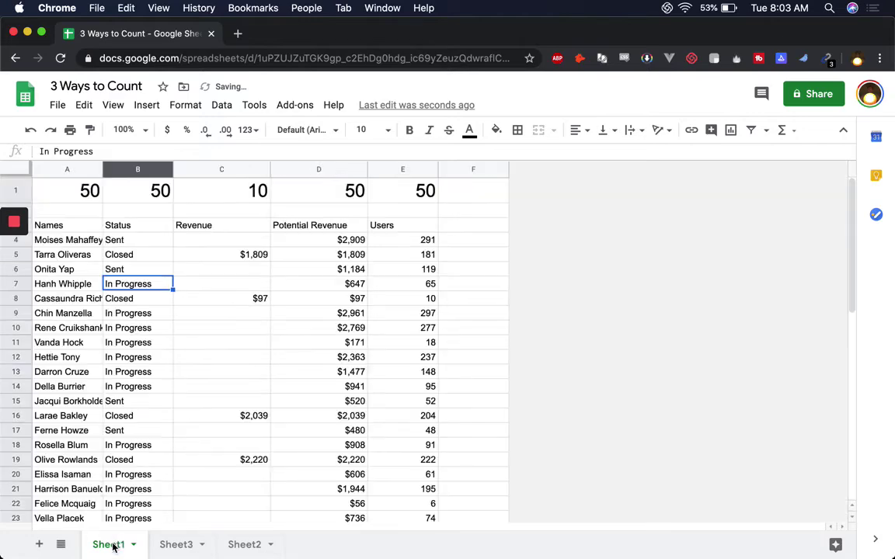
pyautogui.click(154, 194)
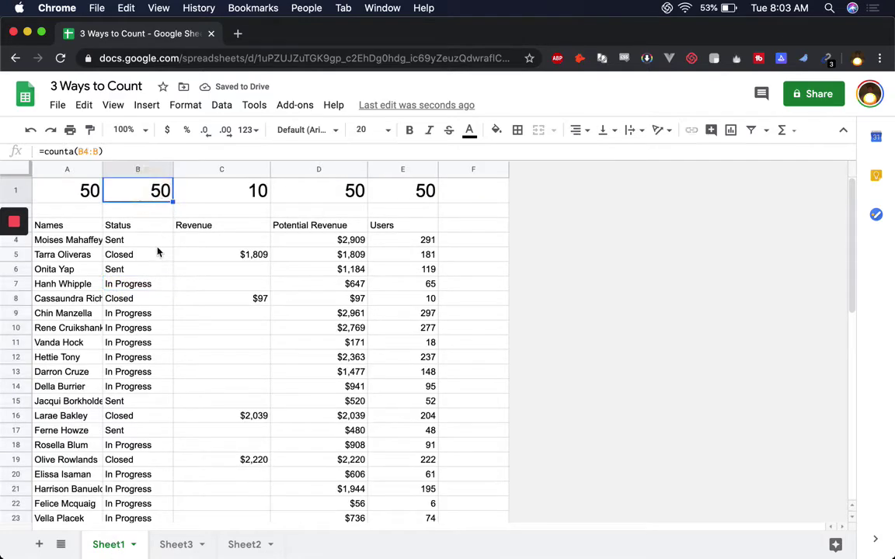
pyautogui.scroll(-10, 138, 252)
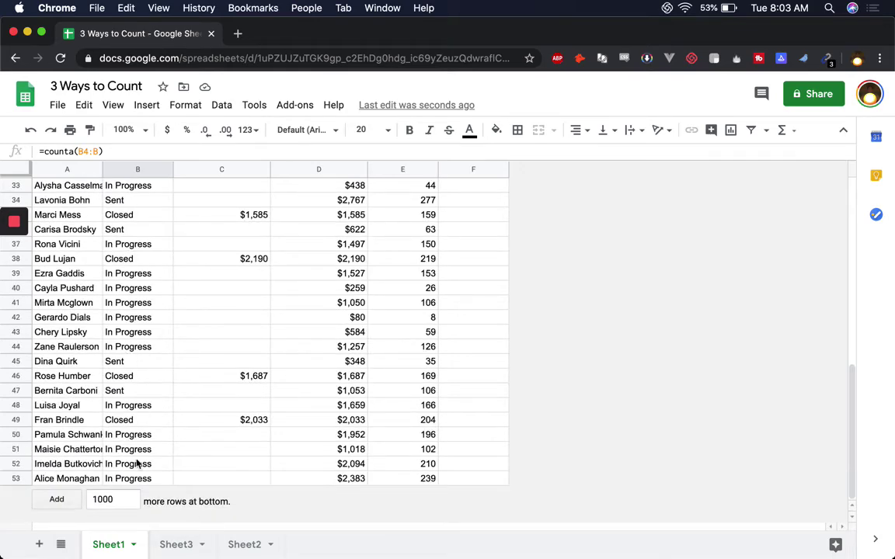
pyautogui.scroll(10, 128, 420)
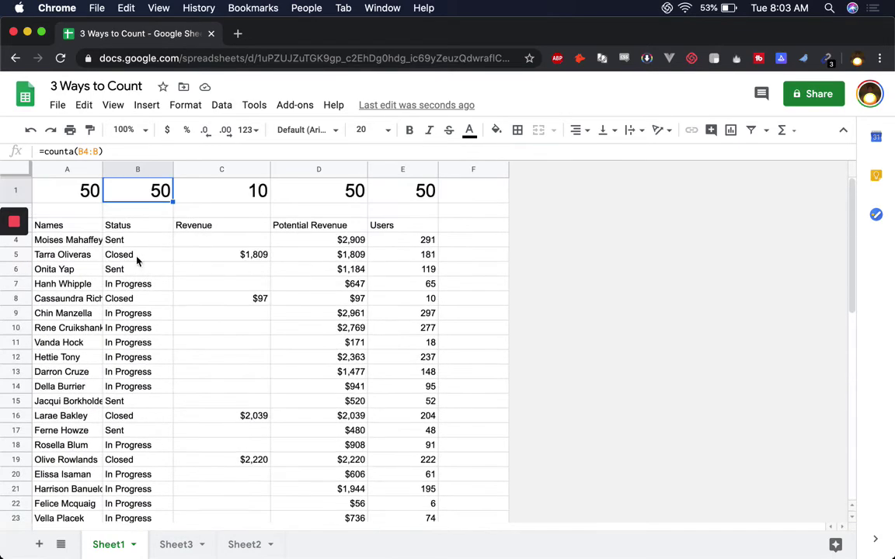
# Return to Sheet3 and review the COUNTIF formulas in D4 and D6 and the total in D8
pyautogui.click(175, 544)
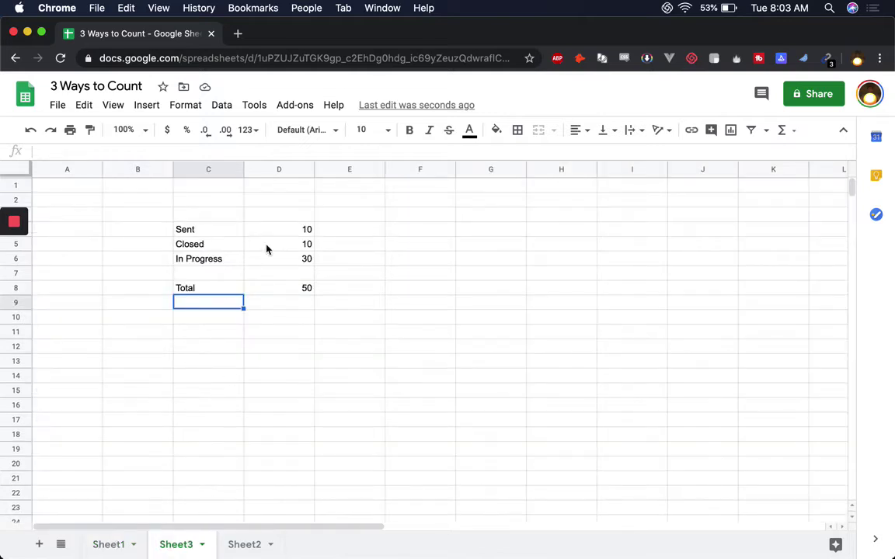
pyautogui.click(284, 240)
pyautogui.click(283, 230)
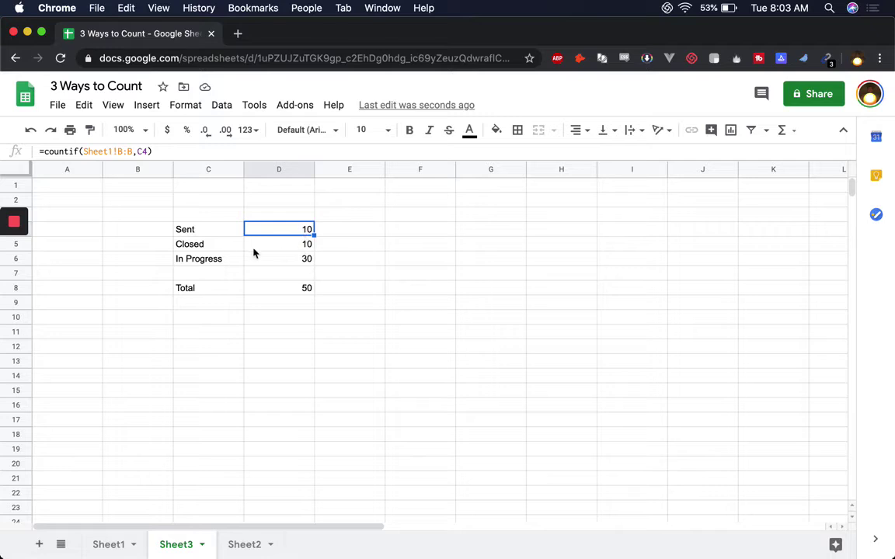
pyautogui.click(308, 290)
pyautogui.click(291, 230)
pyautogui.click(284, 259)
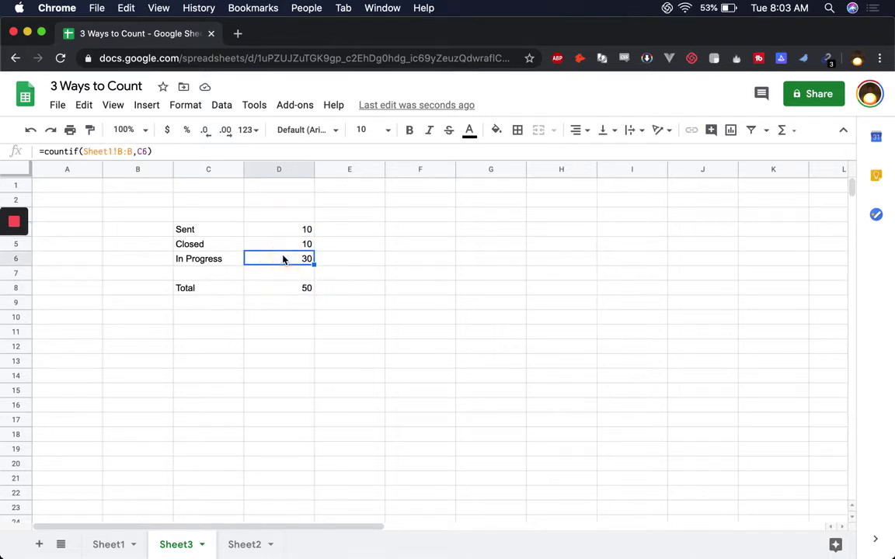
pyautogui.click(337, 232)
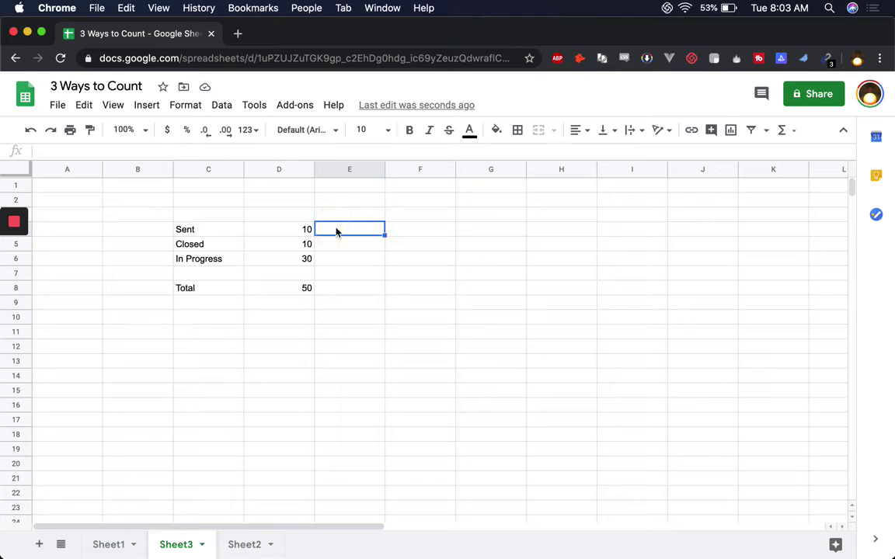
# Calculate the Sent share of the total in E4 with =D4/D8 and format the cell as a percentage
pyautogui.write('=')
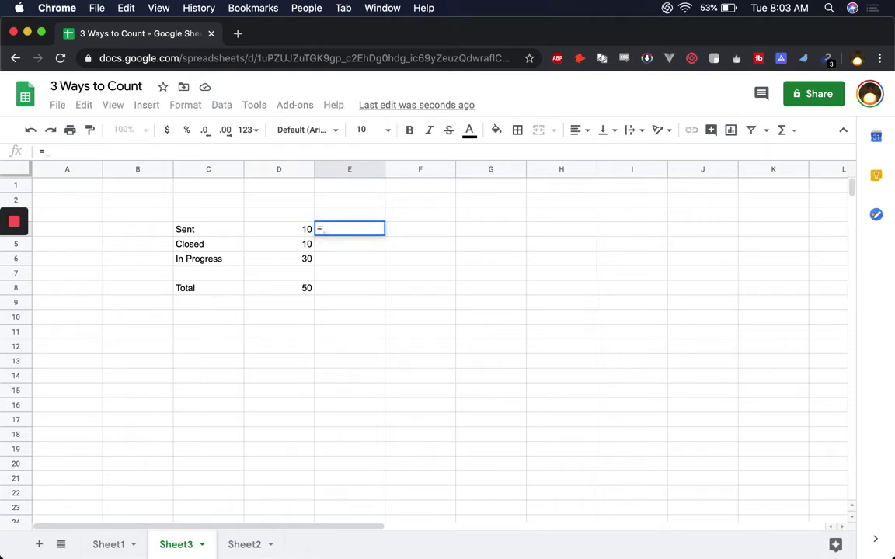
pyautogui.click(295, 228)
pyautogui.write('/')
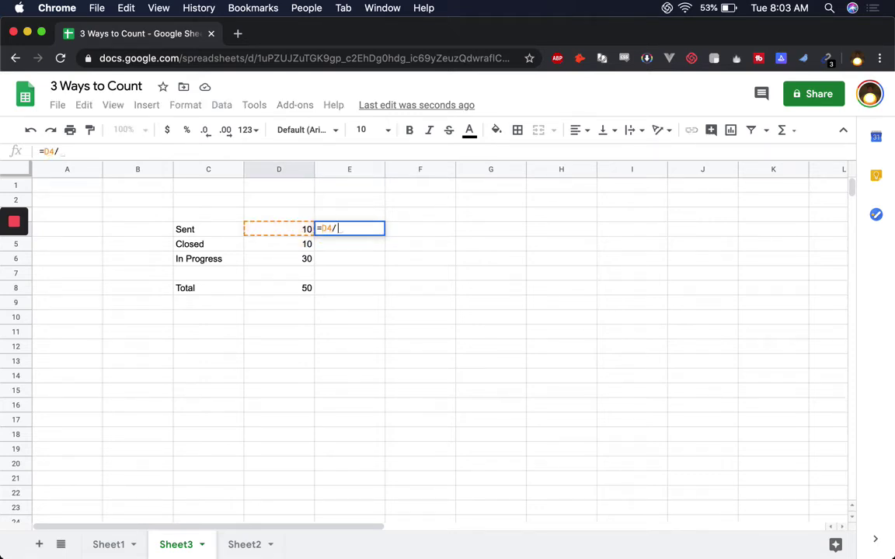
pyautogui.write('sum(')
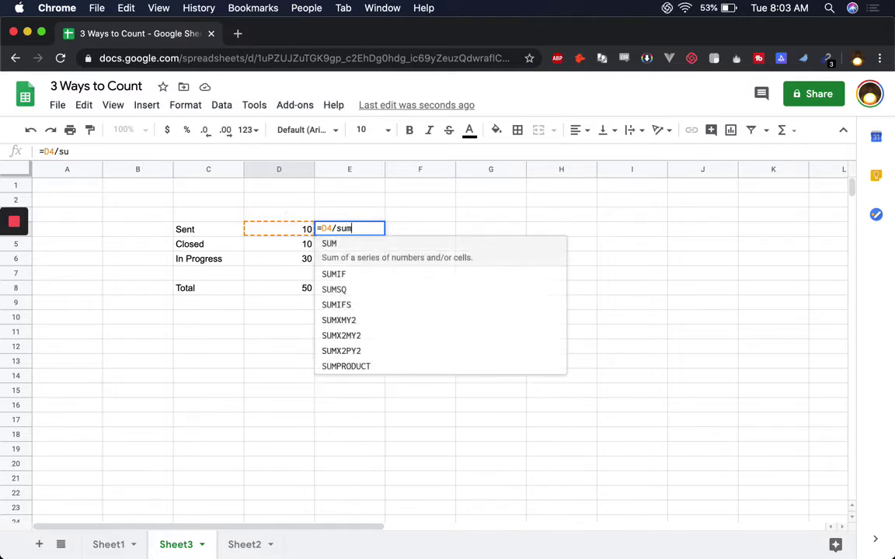
pyautogui.press('BackSpace')
pyautogui.press('BackSpace')
pyautogui.press('BackSpace')
pyautogui.press('BackSpace')
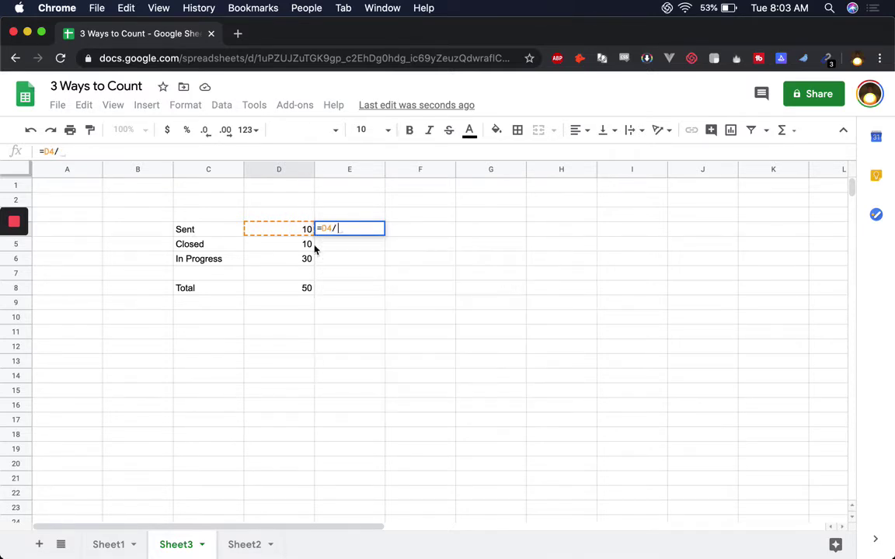
pyautogui.click(295, 289)
pyautogui.write(')')
pyautogui.press('Return')
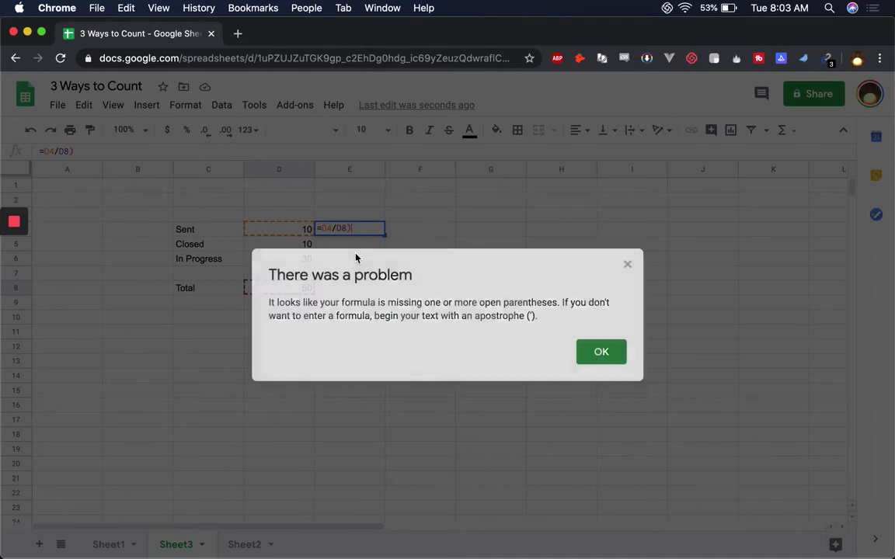
pyautogui.press('BackSpace')
pyautogui.press('Return')
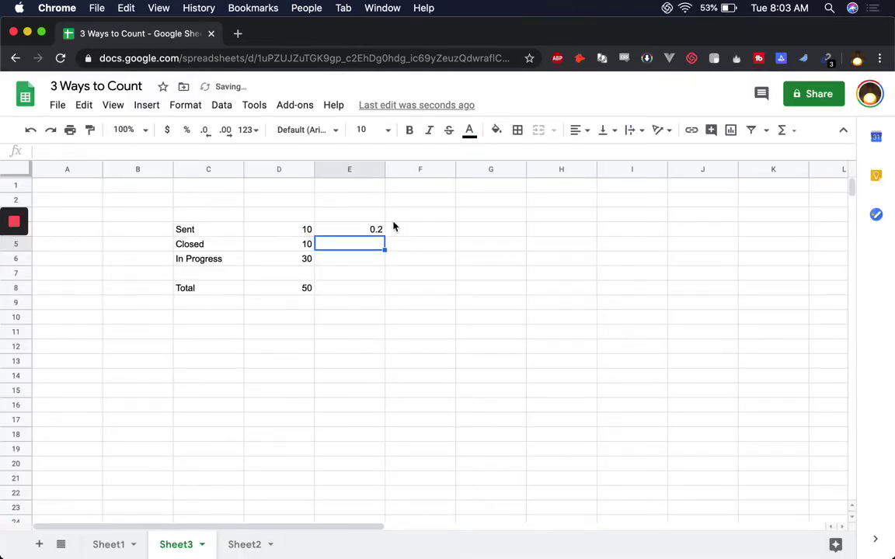
pyautogui.click(365, 229)
pyautogui.click(187, 129)
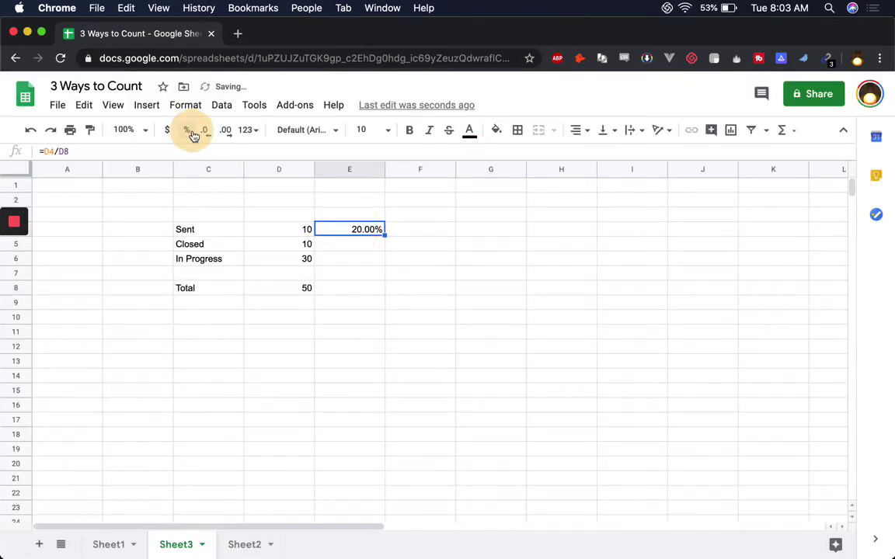
# Try to copy the relative percentage formula from E4 into E5 and E6
pyautogui.press('super+c')
pyautogui.press('Down')
pyautogui.press('super+v')
pyautogui.press('Down')
pyautogui.press('super+v')
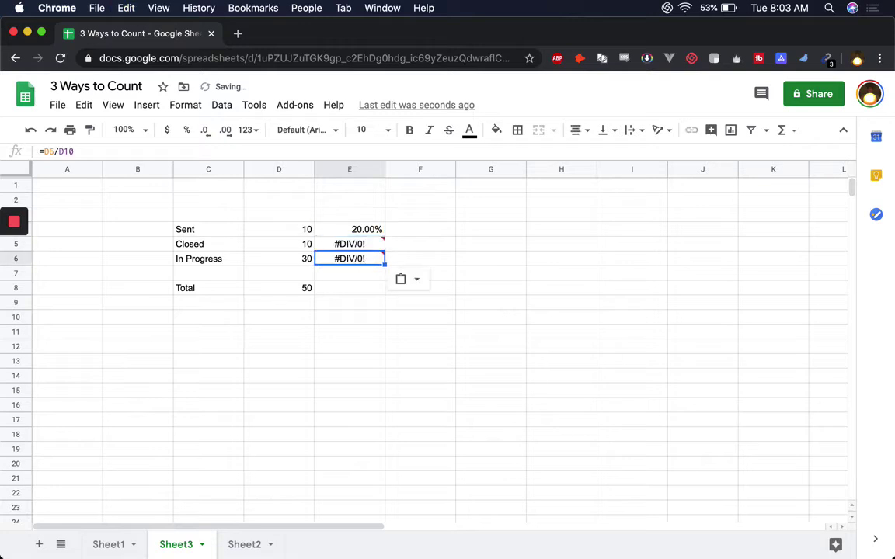
# Make the total reference in E4 absolute so the formula reads =D4/$D$8
pyautogui.press('Up')
pyautogui.press('Up')
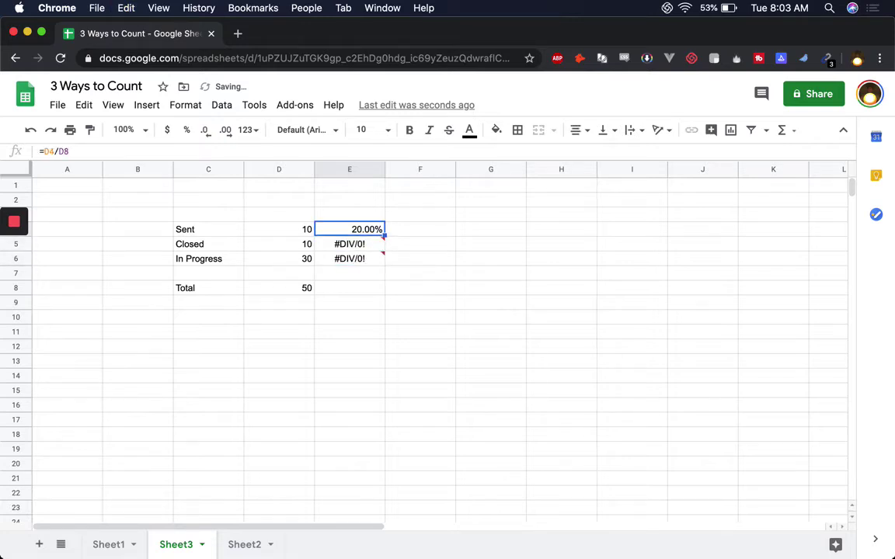
pyautogui.click(60, 152)
pyautogui.write('$D')
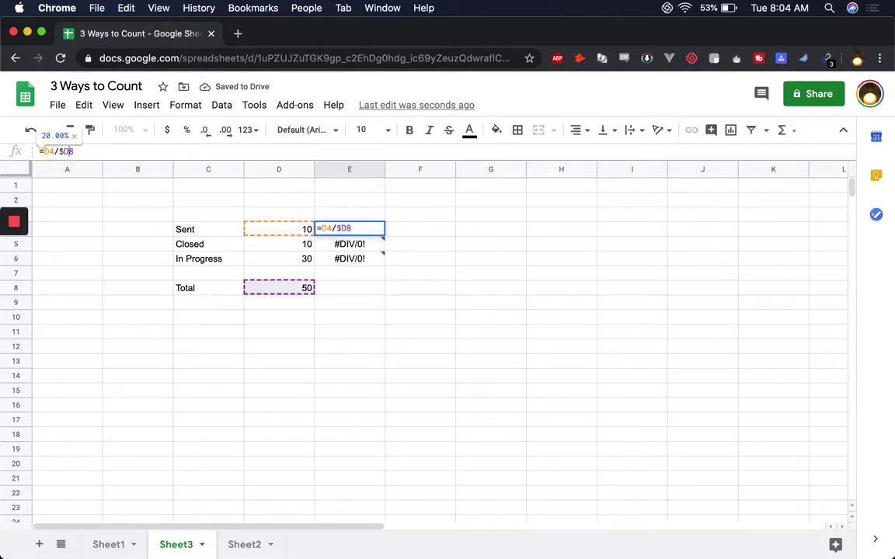
pyautogui.write('$')
pyautogui.press('Return')
# Copy the percentage formula with the absolute total from E4 into E5 and E6 for Closed and In Progress
pyautogui.press('Up')
pyautogui.press('super+c')
pyautogui.press('Down')
pyautogui.press('super+v')
pyautogui.press('Down')
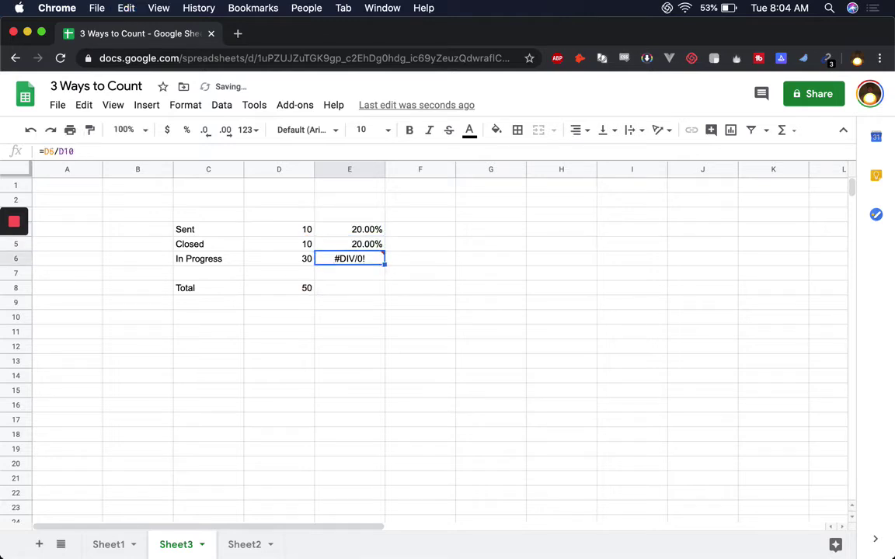
pyautogui.press('super+v')
pyautogui.press('Up')
pyautogui.press('Left')
pyautogui.press('Down')
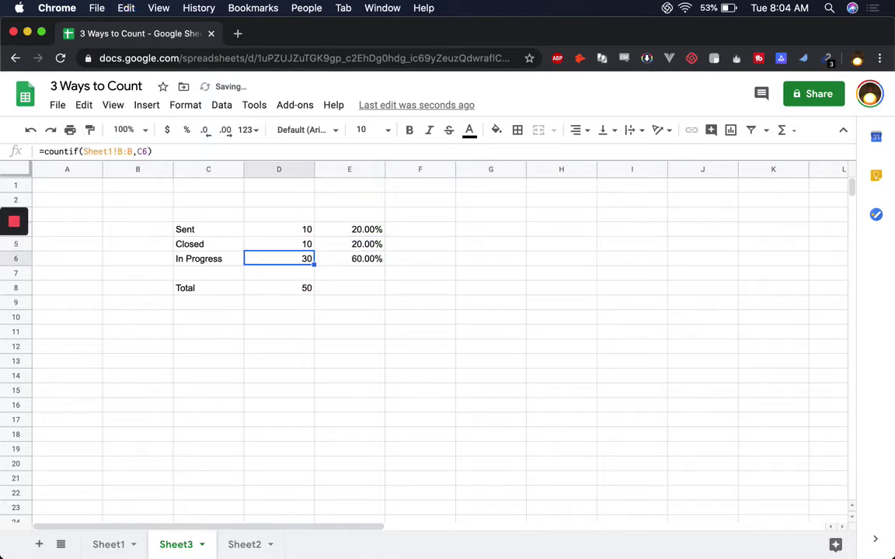
pyautogui.press('Left')
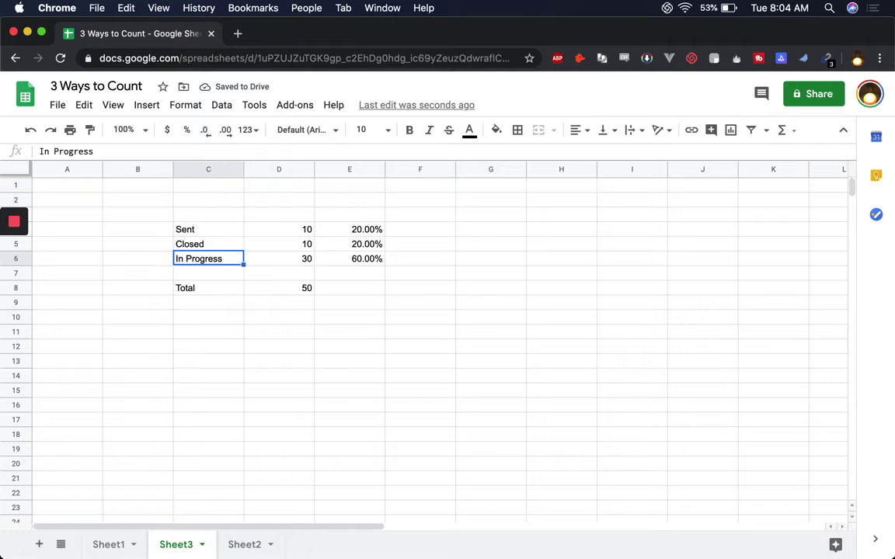
# Review the three counting methods listed on Sheet2: Explore, CountA() and CountIF()
pyautogui.click(244, 544)
pyautogui.click(158, 210)
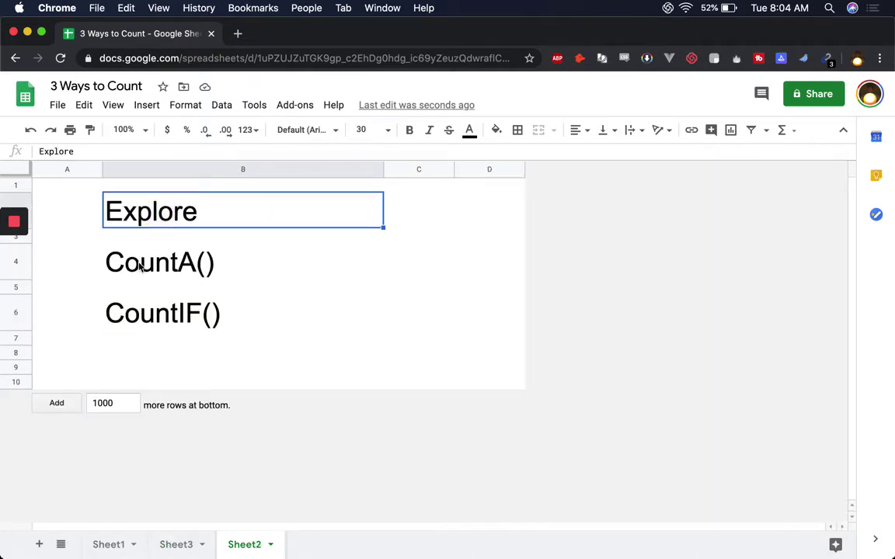
pyautogui.click(140, 266)
pyautogui.click(116, 314)
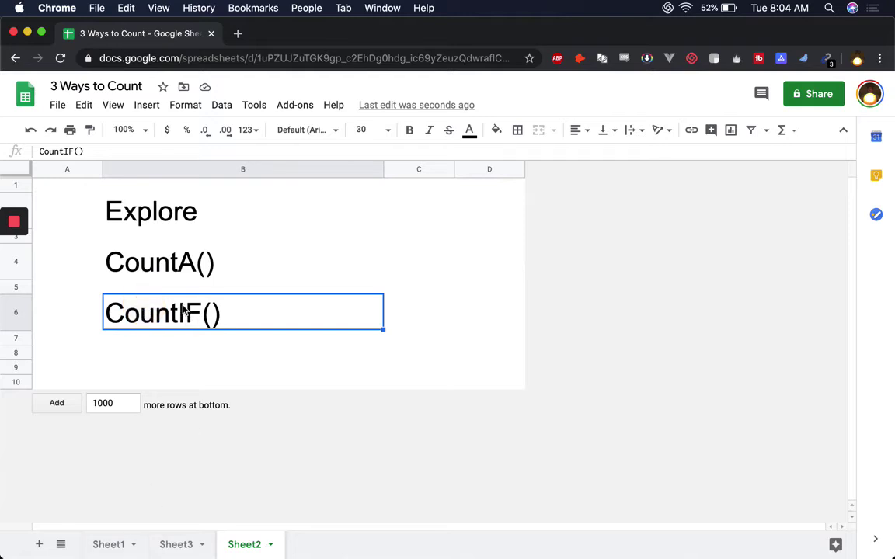
pyautogui.click(179, 267)
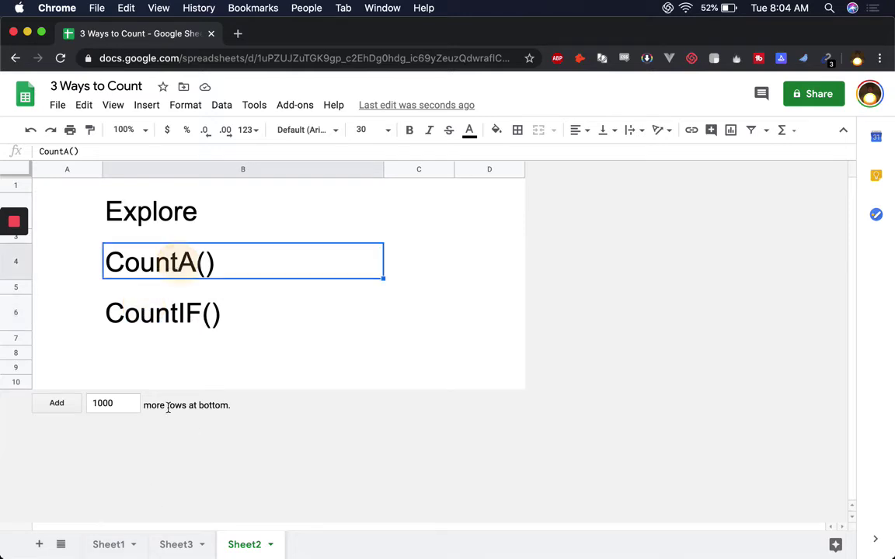
pyautogui.click(94, 545)
pyautogui.click(178, 551)
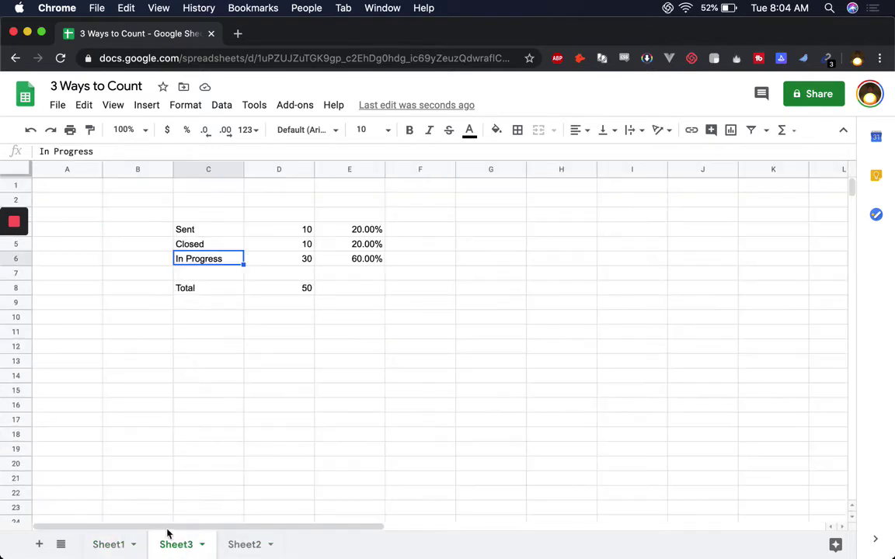
# Select the Revenue column on Sheet1 from its header down to row 53 and switch the selection summary to Count
pyautogui.click(109, 544)
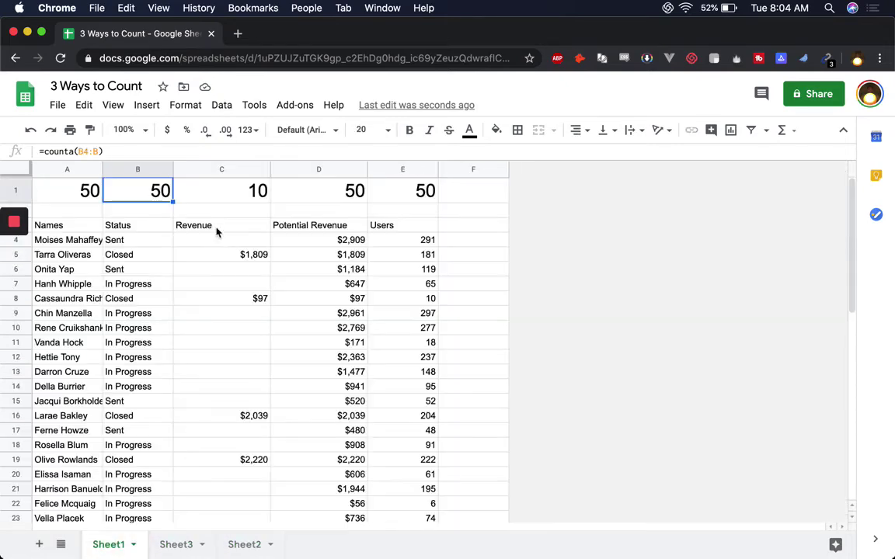
pyautogui.moveTo(218, 226); pyautogui.dragTo(190, 548)
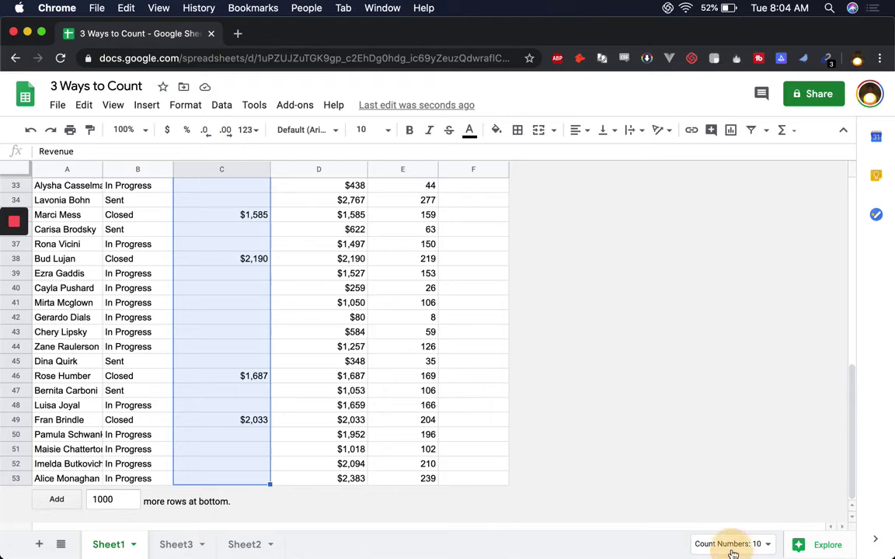
pyautogui.click(731, 543)
pyautogui.click(732, 521)
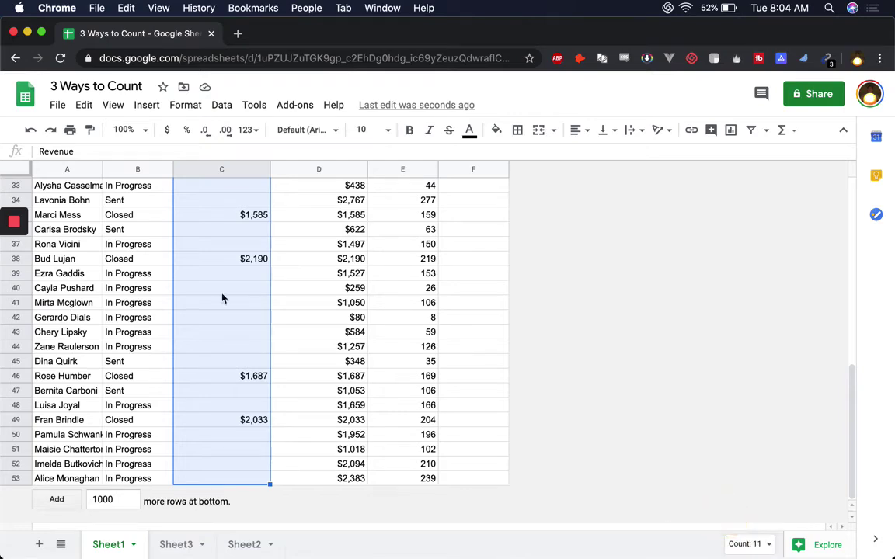
# Select only the Revenue values C4:C53 without the header and view the selection summary options
pyautogui.scroll(10, 221, 298)
pyautogui.click(227, 232)
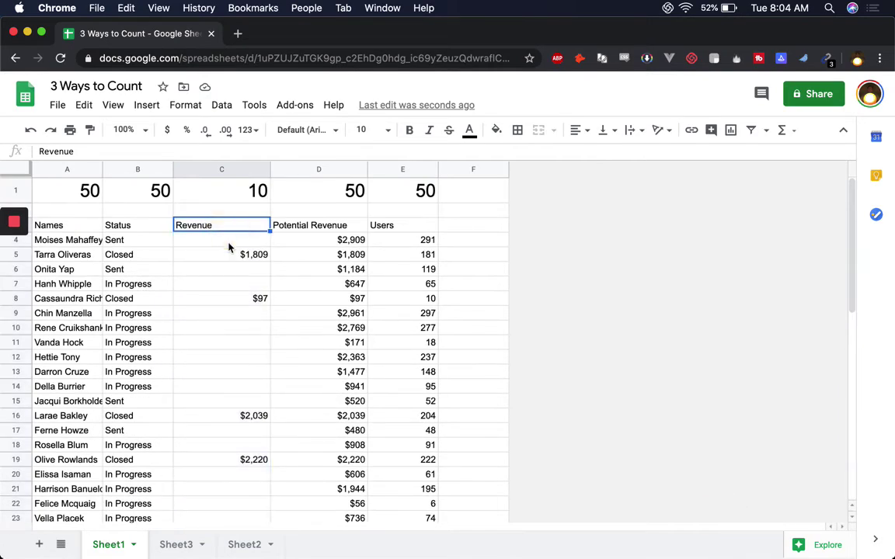
pyautogui.moveTo(222, 240); pyautogui.dragTo(176, 543)
pyautogui.click(743, 542)
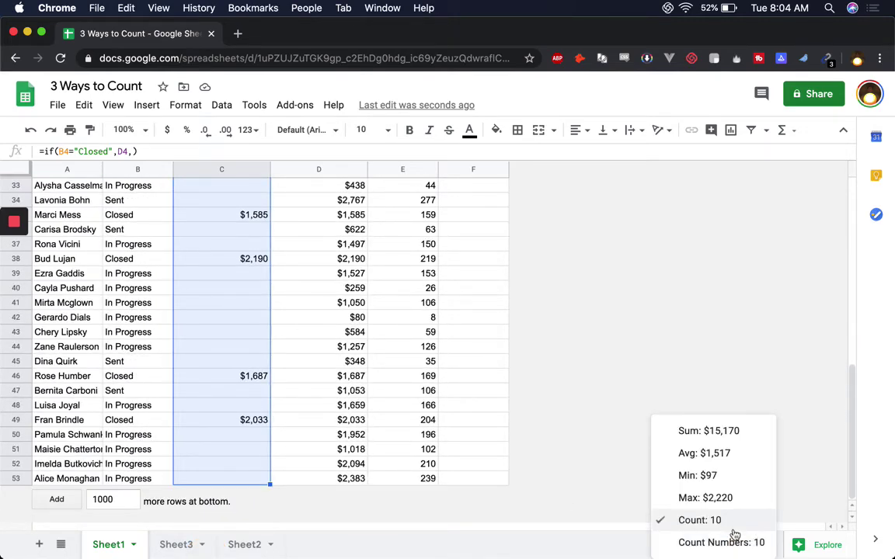
pyautogui.click(296, 275)
pyautogui.scroll(15, 268, 303)
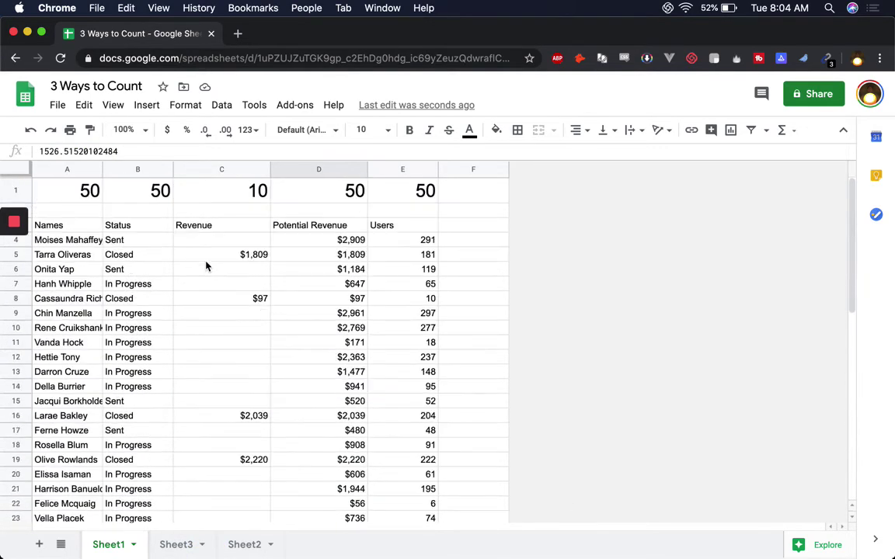
# Change the Status count in B1 to =counta(B3:B) to include the header
pyautogui.click(127, 195)
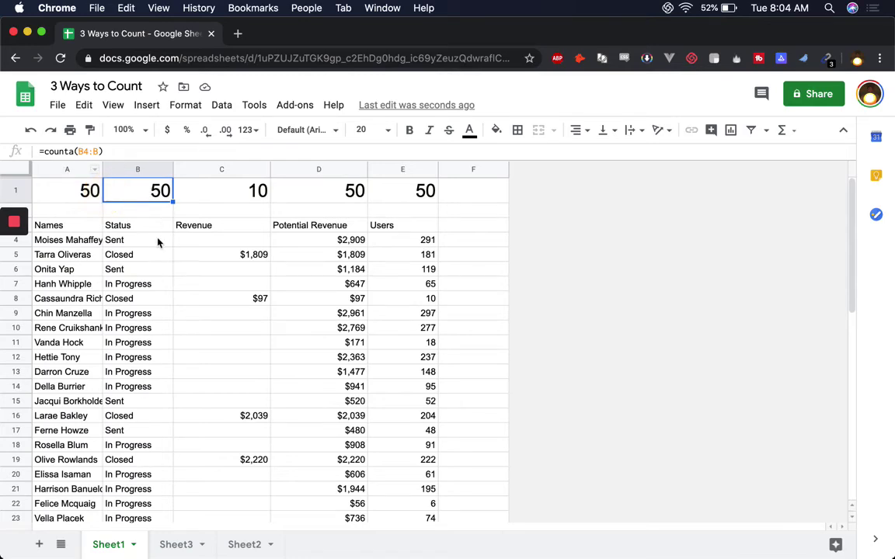
pyautogui.click(87, 151)
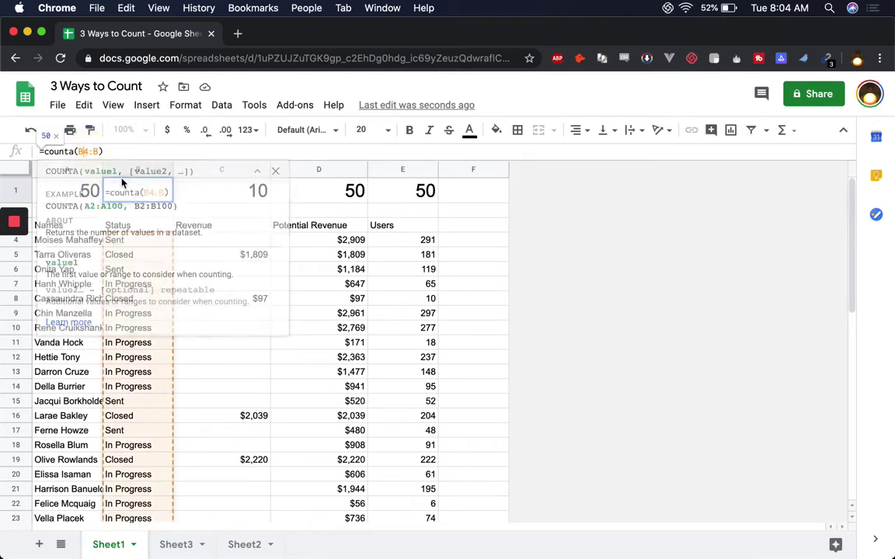
pyautogui.press('BackSpace')
pyautogui.write('3')
pyautogui.press('Return')
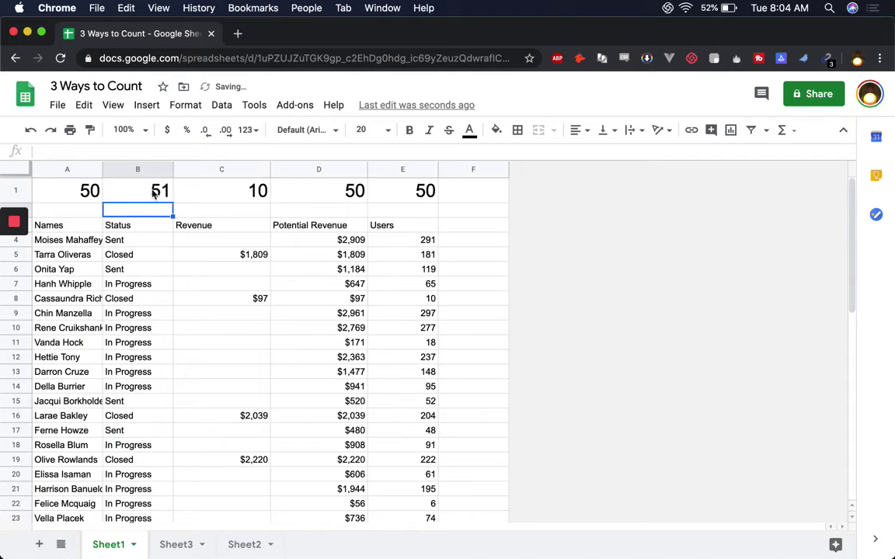
# Set the Status count in B1 back to =counta(B4:B) to exclude the header
pyautogui.click(154, 188)
pyautogui.click(90, 151)
pyautogui.press('BackSpace')
pyautogui.write('4')
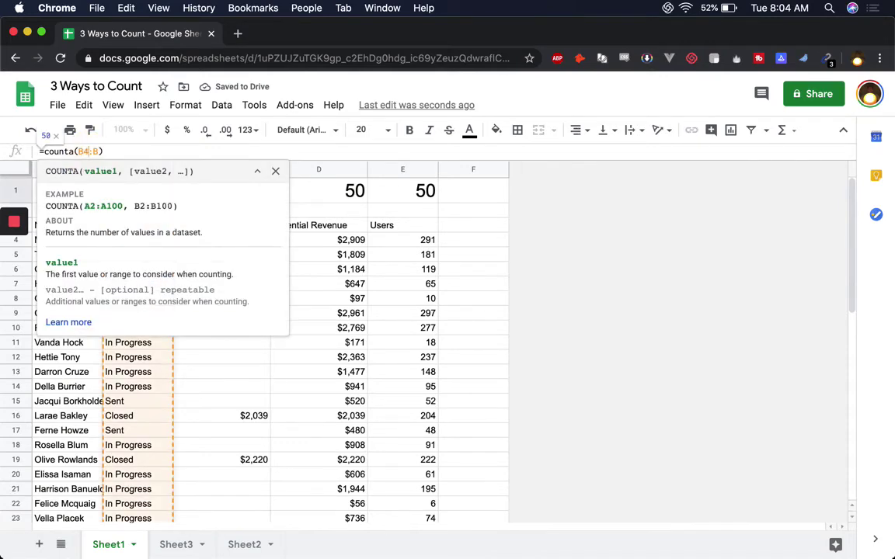
pyautogui.press('Return')
# Examine the COUNTIF range and criterion in D4 on Sheet3, and copy the Sent label in C4
pyautogui.click(176, 545)
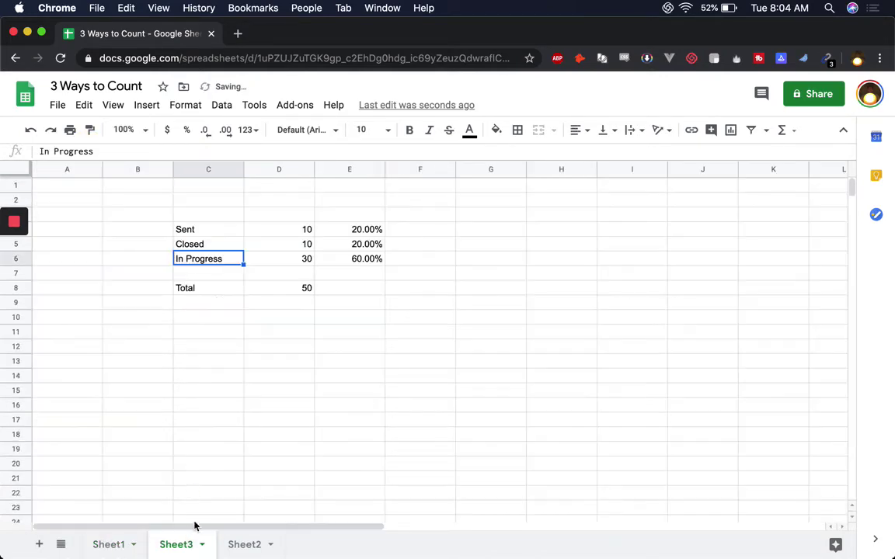
pyautogui.click(277, 233)
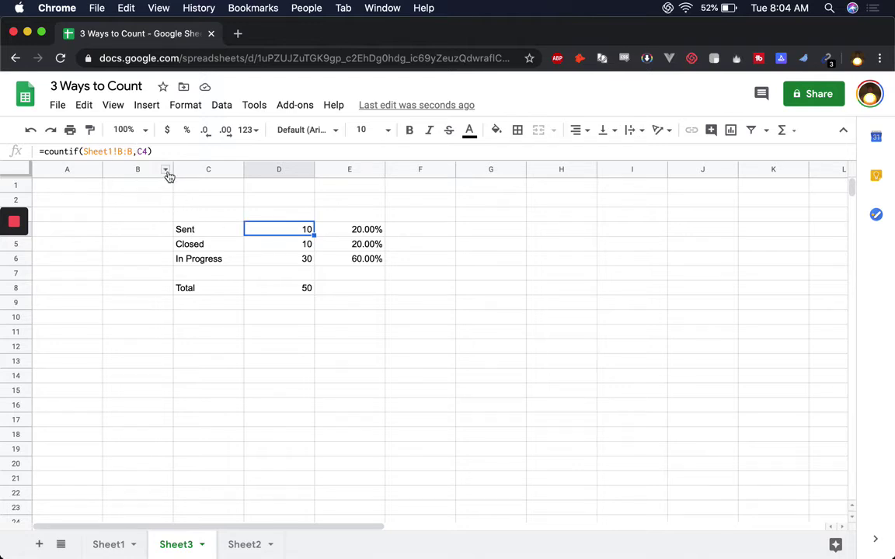
pyautogui.click(135, 151)
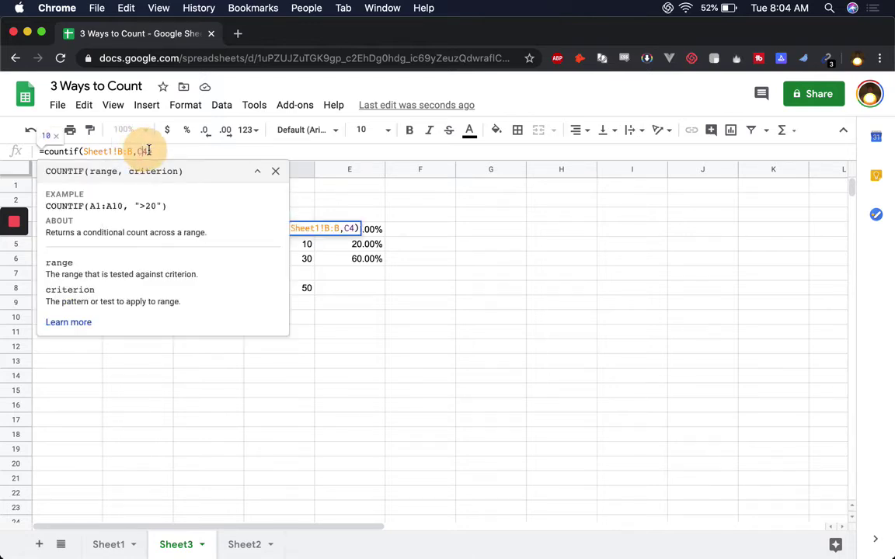
pyautogui.press('Escape')
pyautogui.click(201, 229)
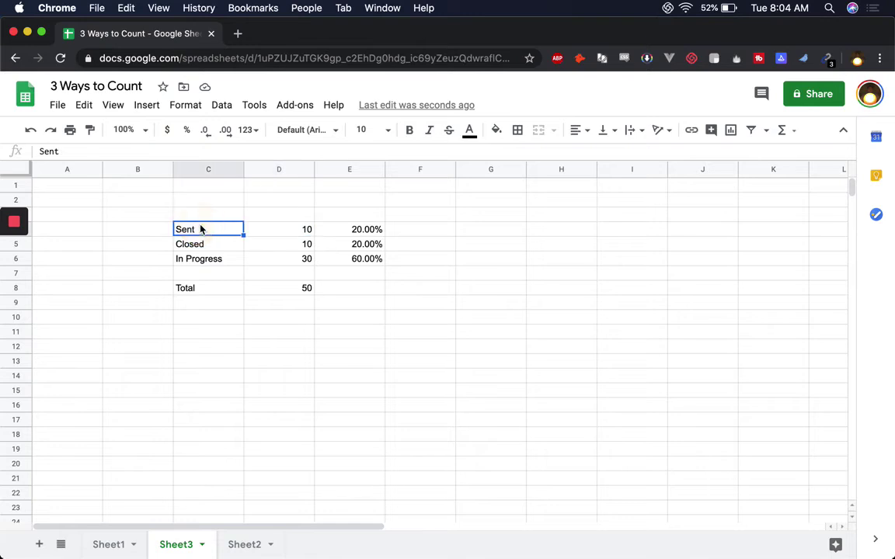
pyautogui.press('super+c')
# Replace the status in B4 on Sheet1 with lowercase "sent" and copy it into B6
pyautogui.click(120, 543)
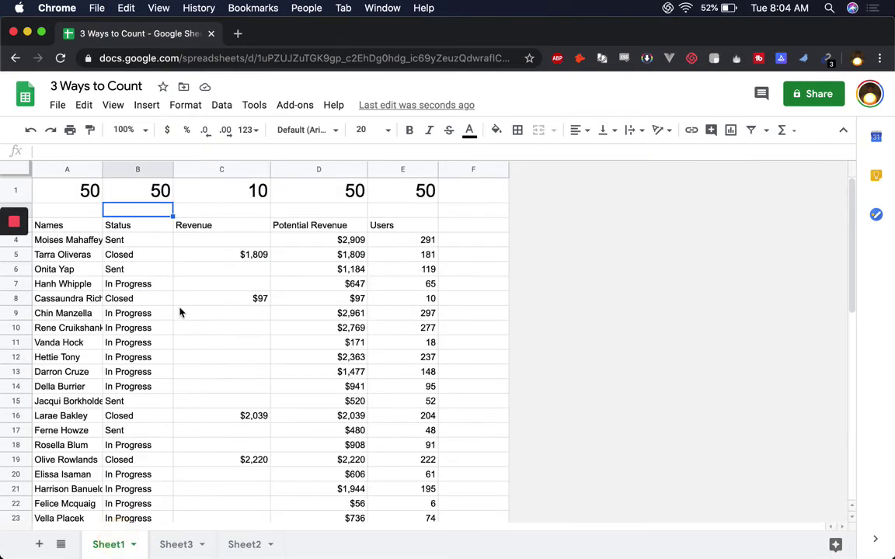
pyautogui.click(147, 241)
pyautogui.write('sent')
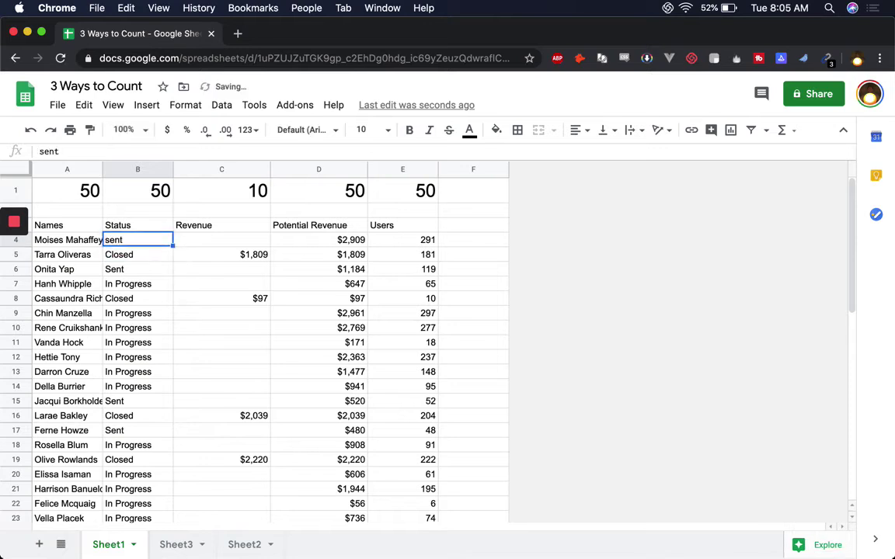
pyautogui.press('super+c')
pyautogui.press('Down')
pyautogui.press('Down')
pyautogui.press('super+v')
# Check the Sent count on Sheet3 against the lowercase statuses, and return to B4 on Sheet1
pyautogui.click(180, 554)
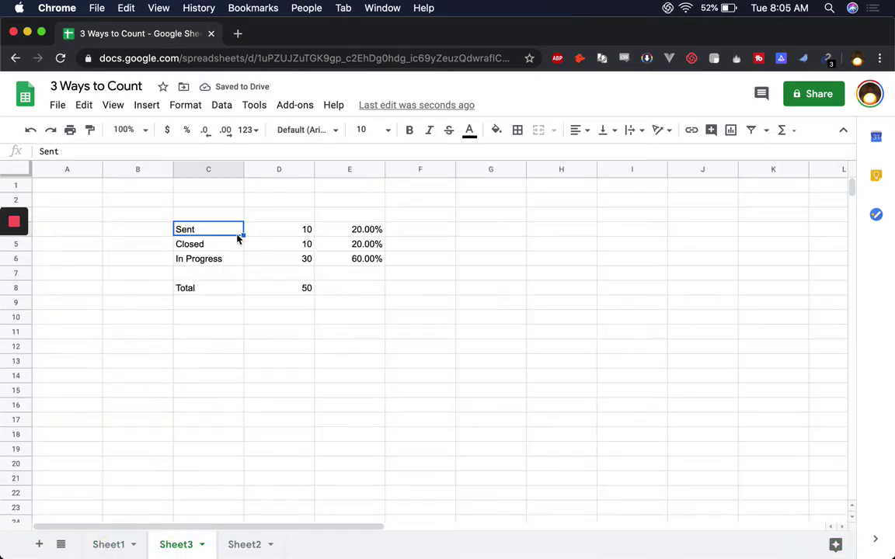
pyautogui.click(101, 545)
pyautogui.click(137, 240)
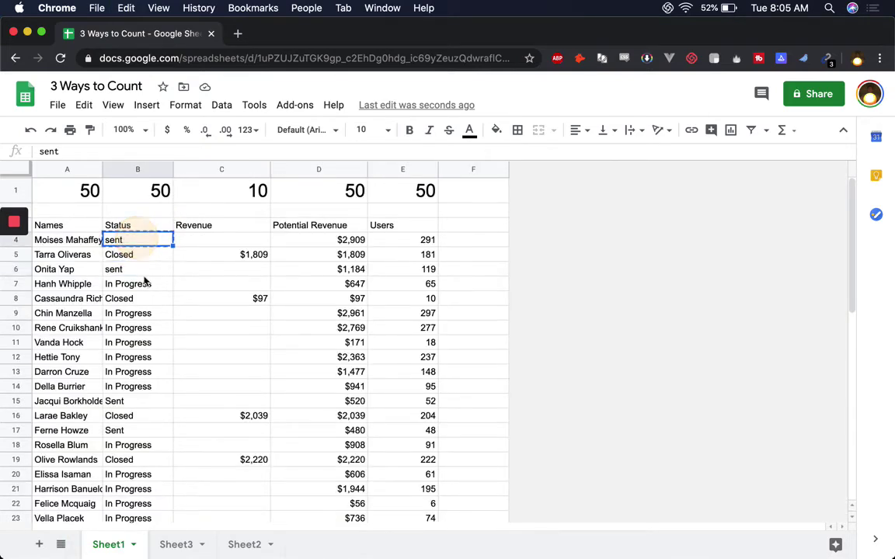
# Copy the lowercase "sent" status from B4 on Sheet1 into B15
pyautogui.press('super+c')
pyautogui.scroll(-4, 144, 300)
pyautogui.click(141, 350)
pyautogui.click(142, 332)
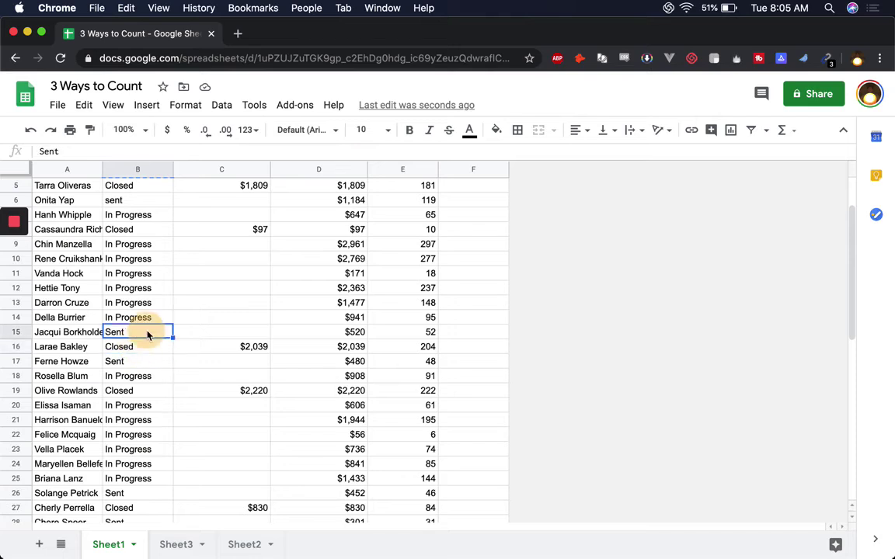
pyautogui.press('super+v')
# Enter =unique(B4:B) in C10 on Sheet3, below the existing total
pyautogui.click(177, 544)
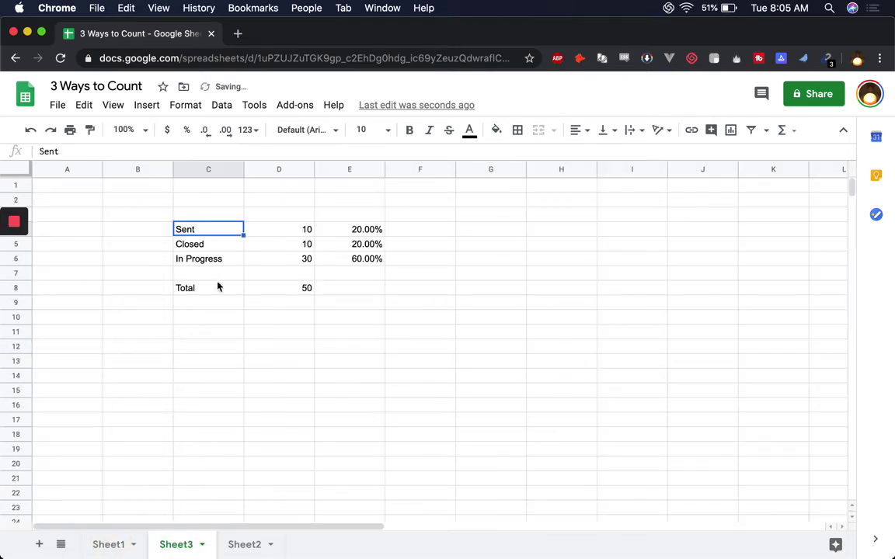
pyautogui.click(200, 318)
pyautogui.write('=u')
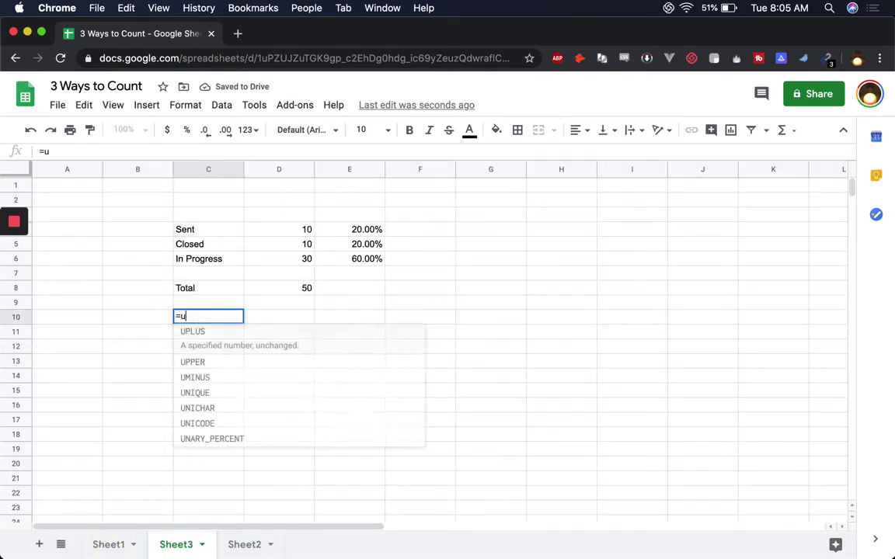
pyautogui.write('nique(')
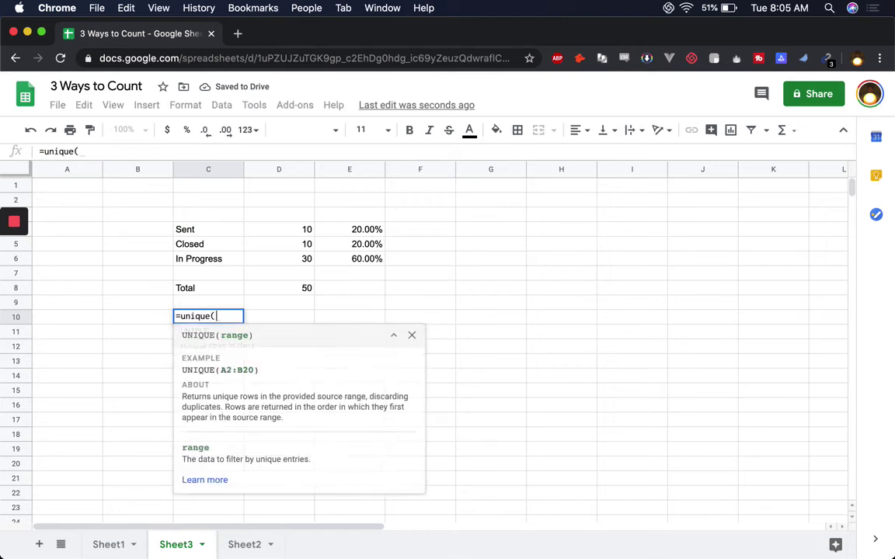
pyautogui.write('B2')
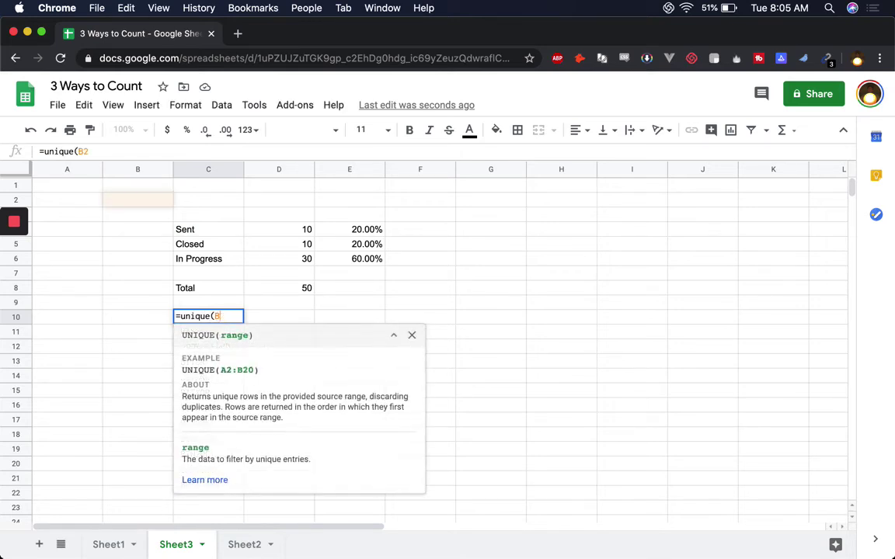
pyautogui.press('BackSpace')
pyautogui.write('4:B)')
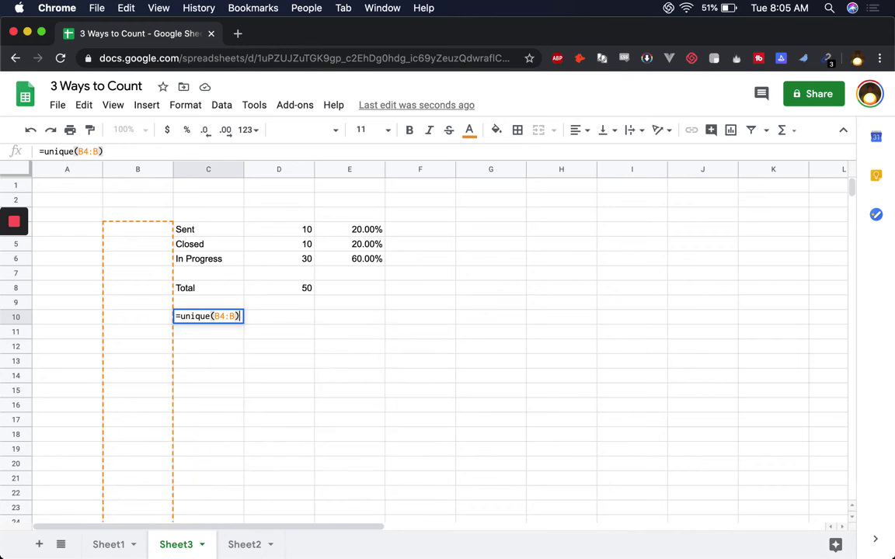
pyautogui.press('Return')
# Point the UNIQUE formula in C10 at the other sheet's statuses, making it =unique(Sheet1!B4:B)
pyautogui.doubleClick(200, 317)
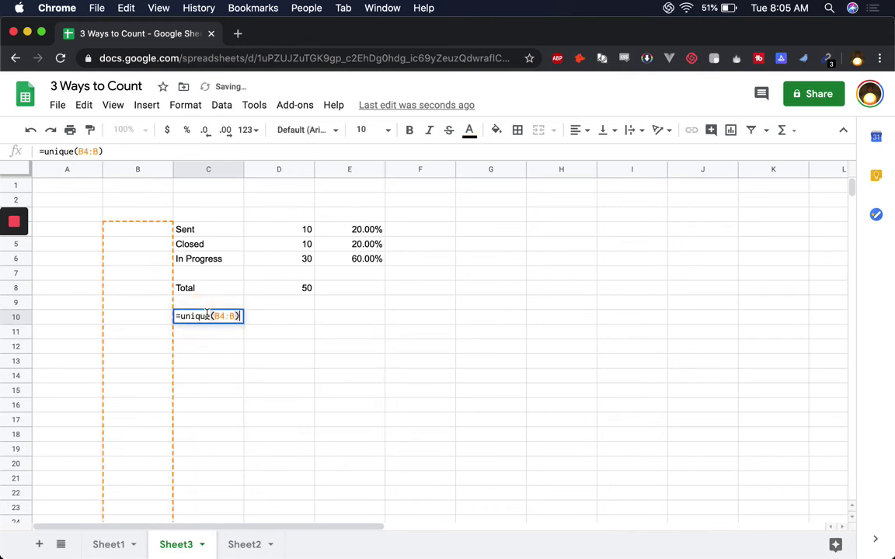
pyautogui.click(215, 316)
pyautogui.write('Sheet')
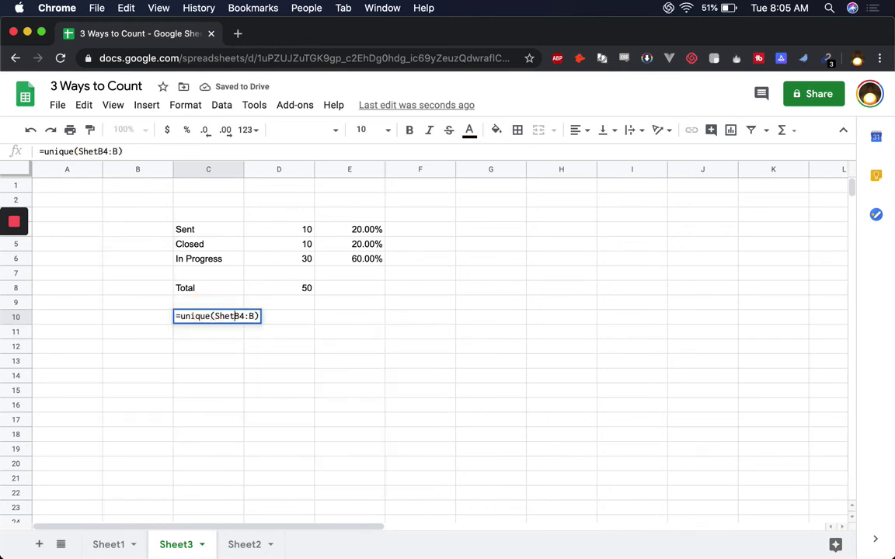
pyautogui.write('1!')
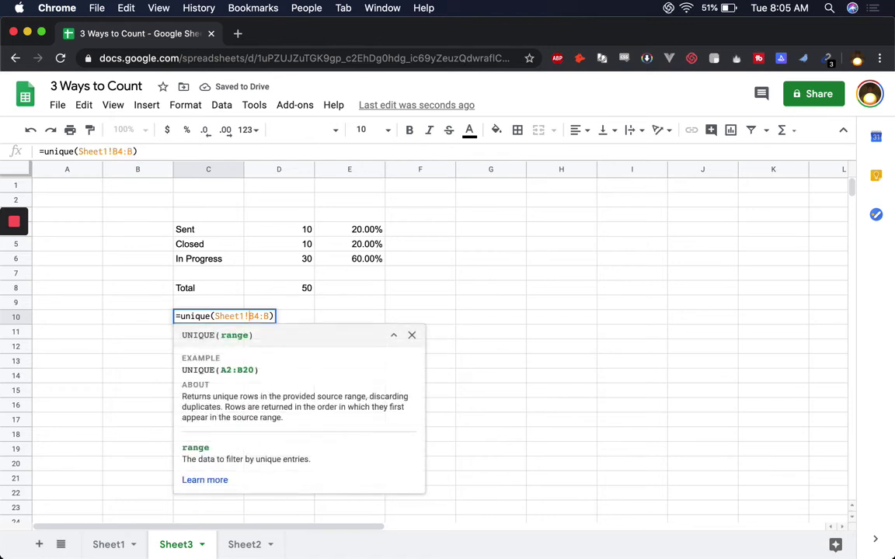
pyautogui.press('Return')
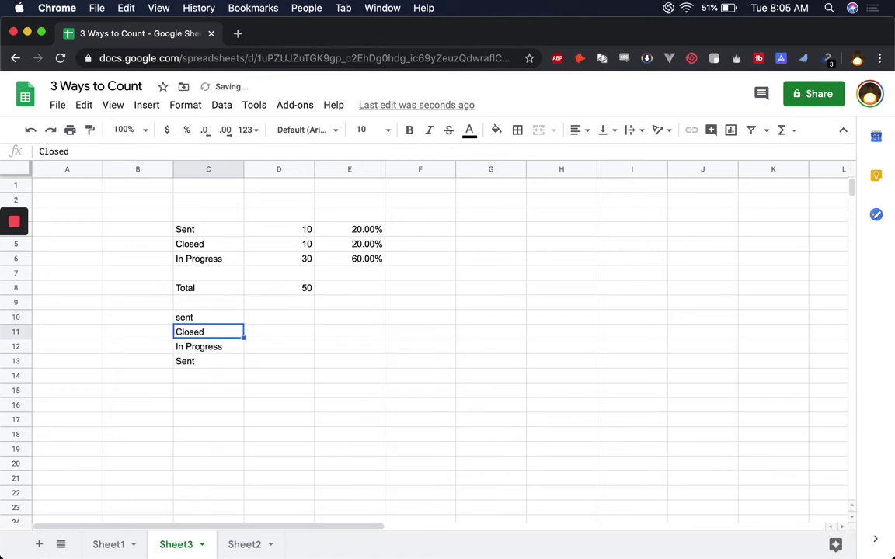
pyautogui.click(202, 321)
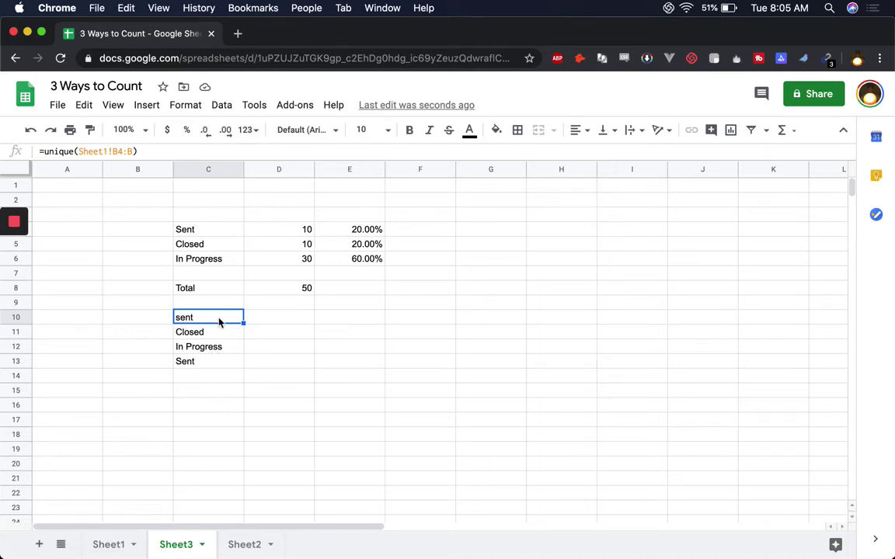
# Count the C10 status in D10 with =countif(Sheet1!B:B,C10)
pyautogui.click(265, 321)
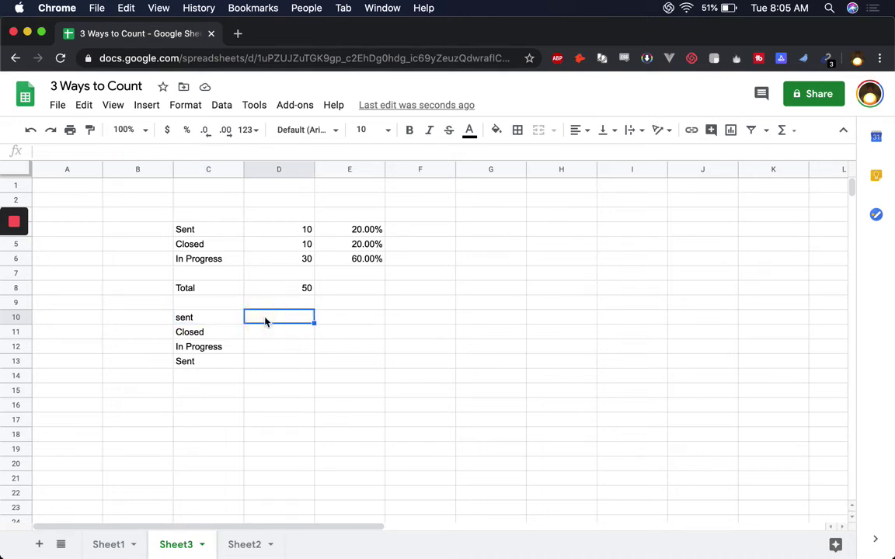
pyautogui.write('=countif(')
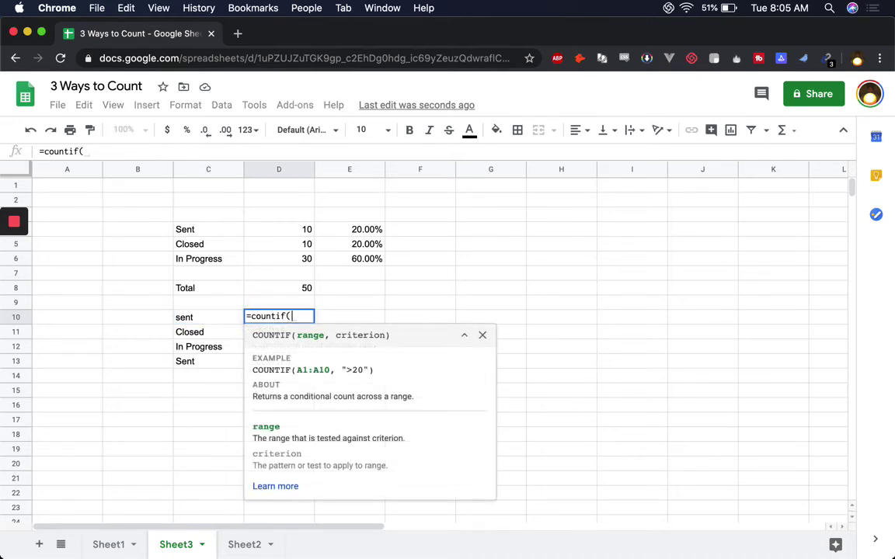
pyautogui.write('Sheet1!')
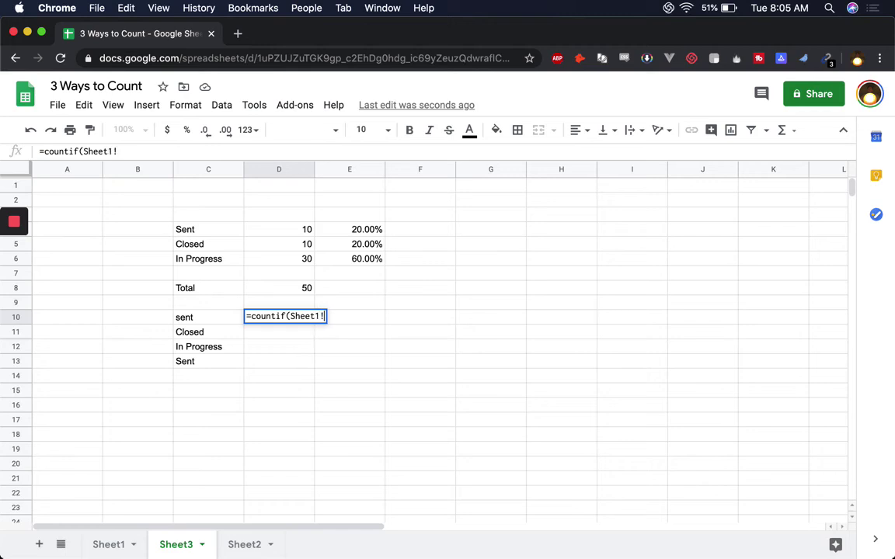
pyautogui.write('B:B,')
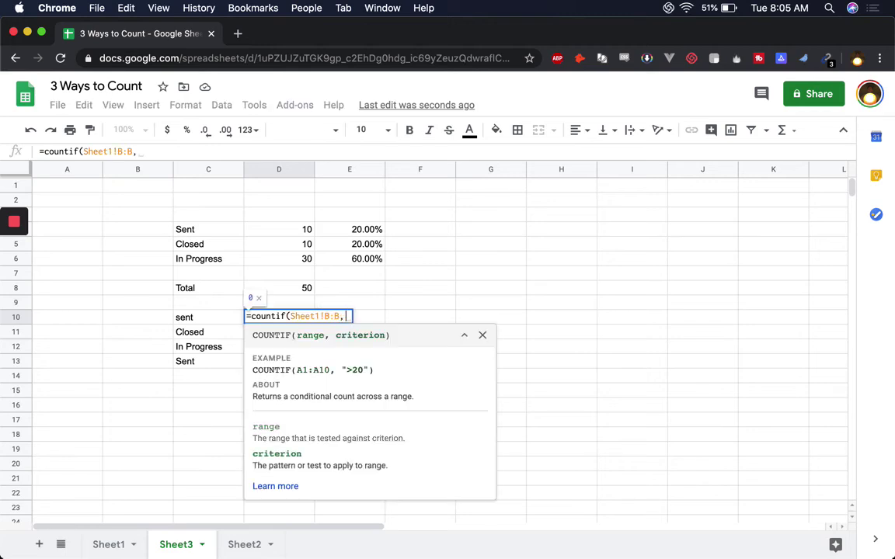
pyautogui.click(222, 319)
pyautogui.write(')')
pyautogui.press('Return')
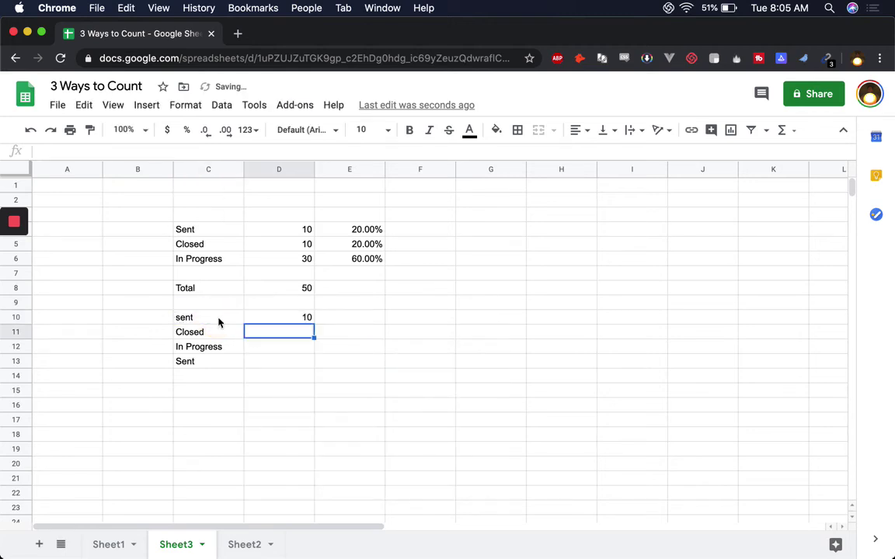
# Copy the COUNTIF formula from D10 into D11, D12 and D13 for the remaining unique statuses
pyautogui.press('Up')
pyautogui.press('super+c')
pyautogui.press('Down')
pyautogui.press('Down')
pyautogui.press('super+v')
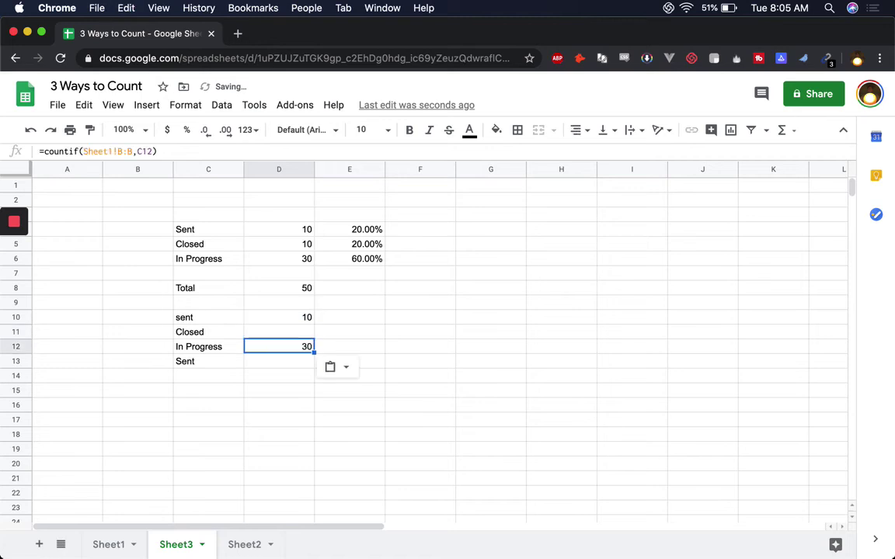
pyautogui.press('Down')
pyautogui.press('Up')
pyautogui.press('Up')
pyautogui.press('super+v')
pyautogui.press('Down')
pyautogui.press('Down')
pyautogui.press('super+v')
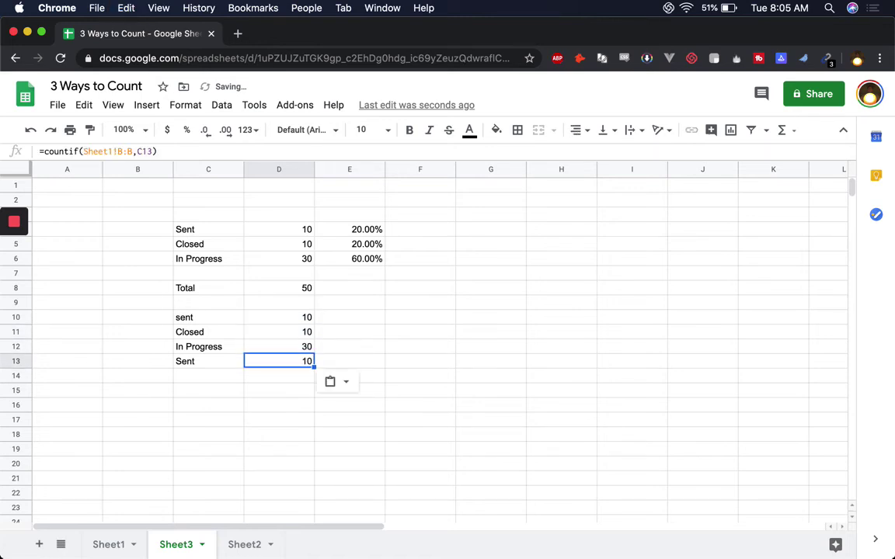
# Label C15 "Total" and sum the unique status counts in D15 with =sum(D10:D13)
pyautogui.click(216, 399)
pyautogui.write('Total')
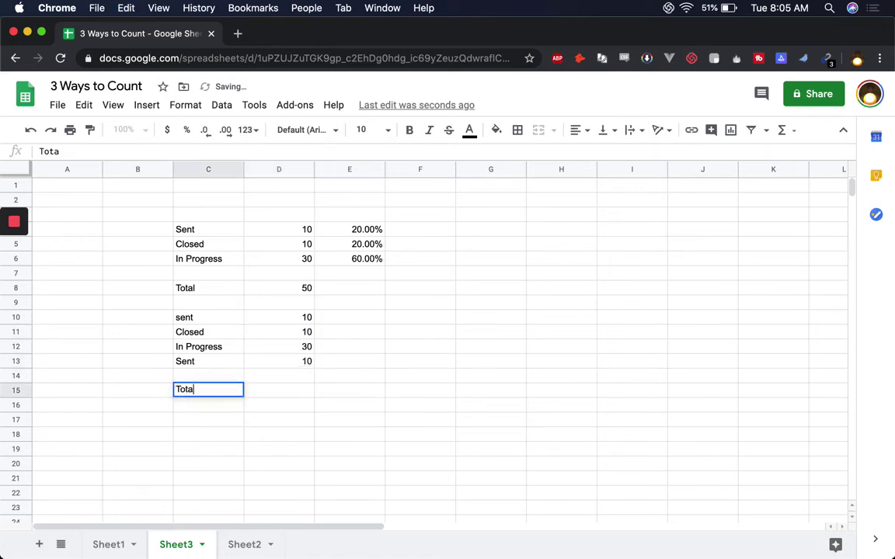
pyautogui.press('Tab')
pyautogui.write('=sum(')
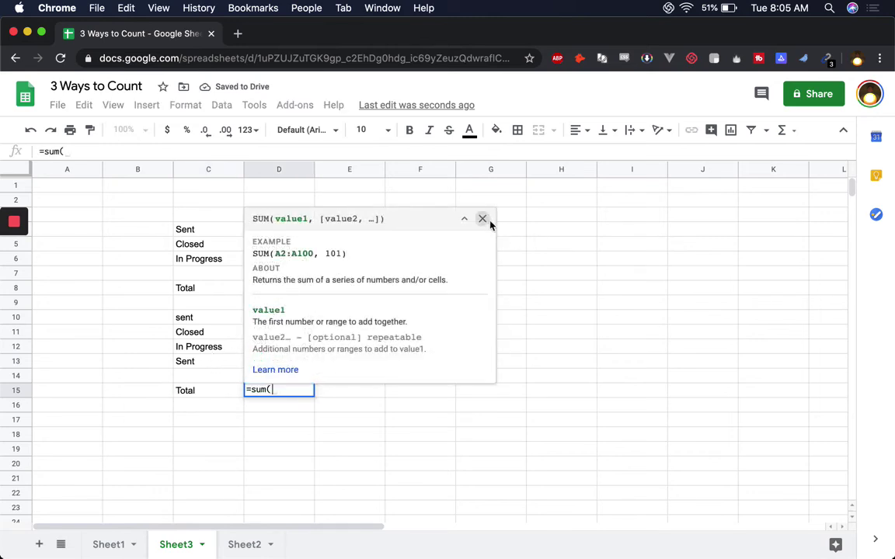
pyautogui.click(483, 219)
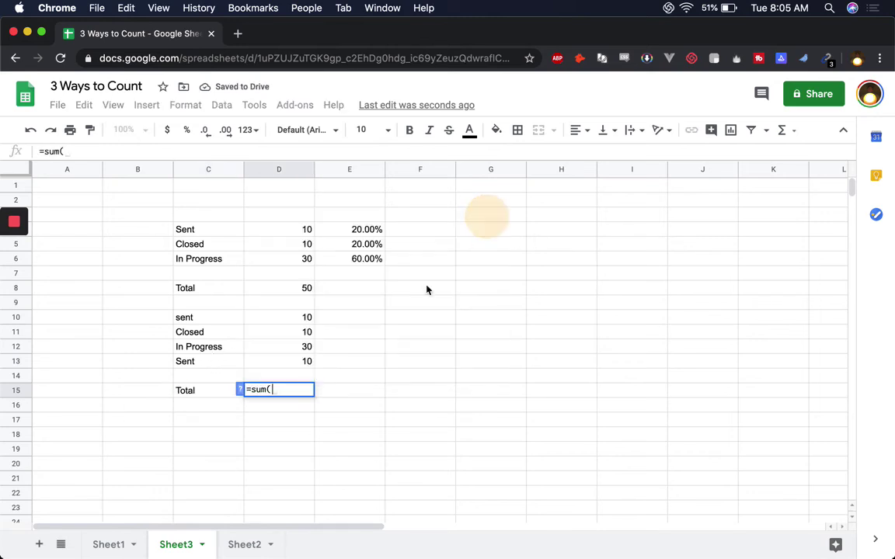
pyautogui.moveTo(295, 319); pyautogui.dragTo(301, 366)
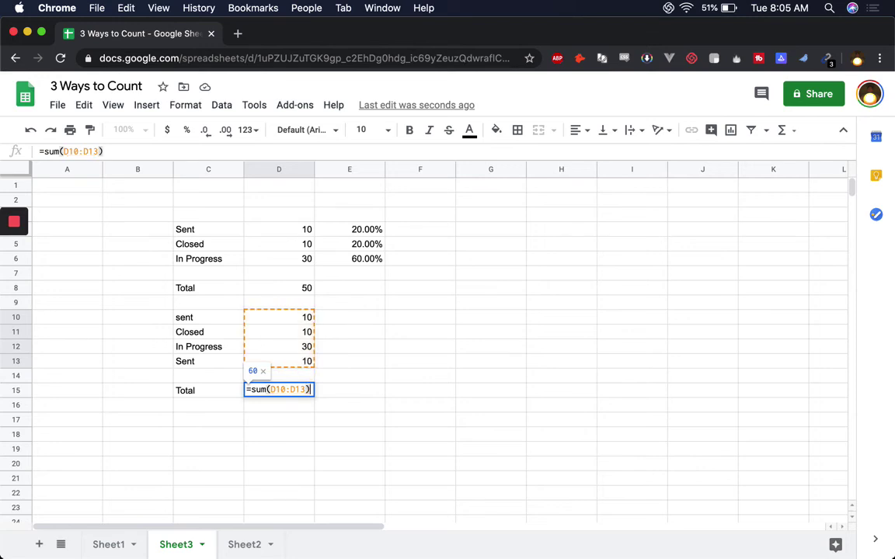
pyautogui.press('Return')
# Compare the totals in D15 and D8, and examine the UNIQUE list in C10 and the COUNTIF in D10
pyautogui.click(295, 394)
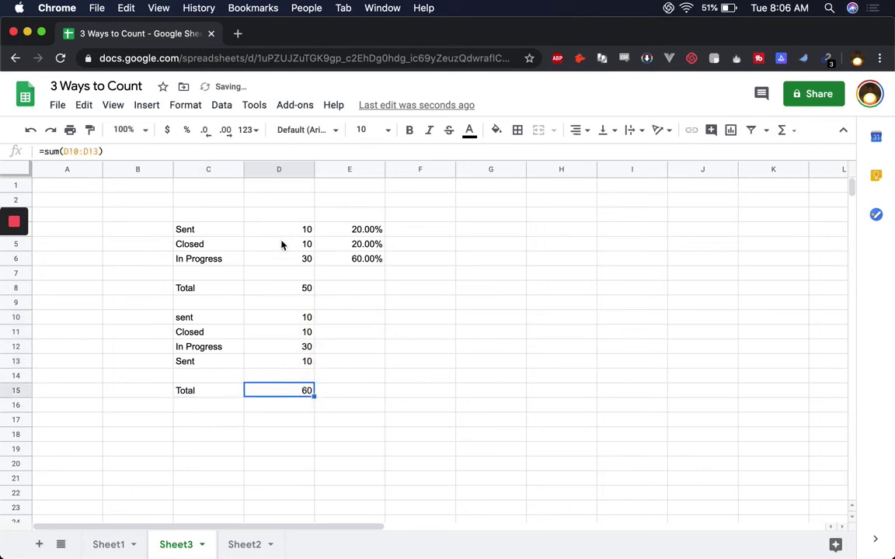
pyautogui.click(268, 286)
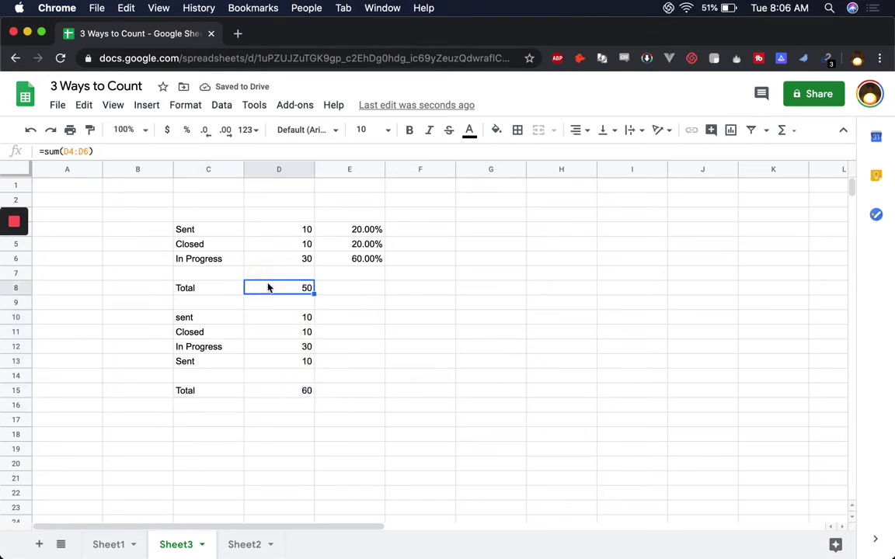
pyautogui.moveTo(210, 323); pyautogui.dragTo(193, 375)
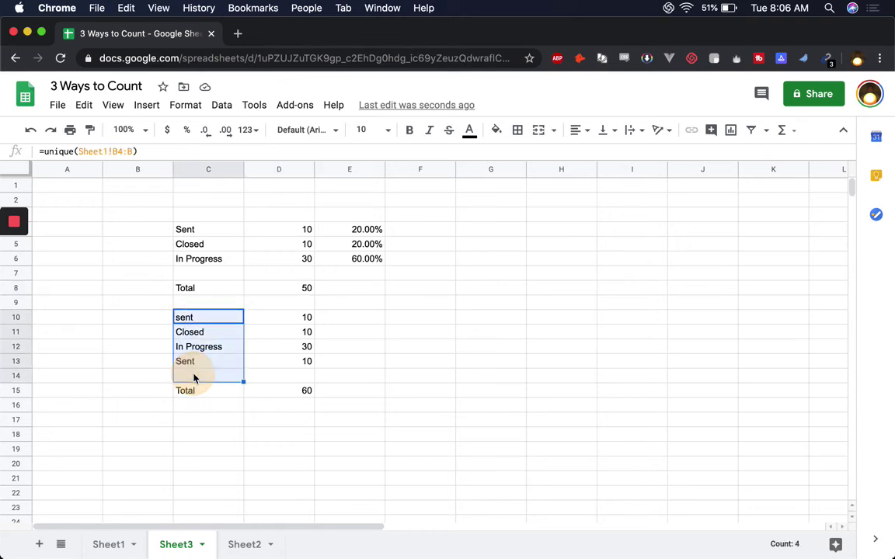
pyautogui.click(201, 322)
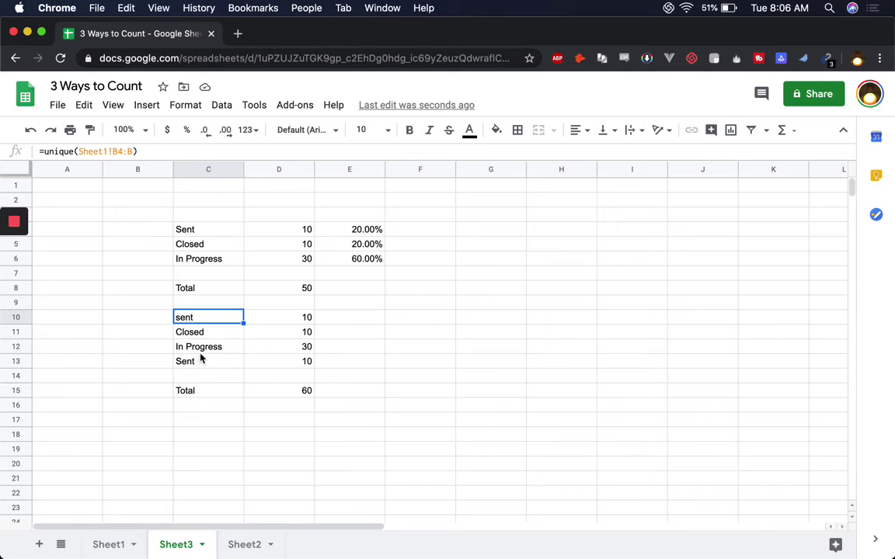
pyautogui.click(267, 320)
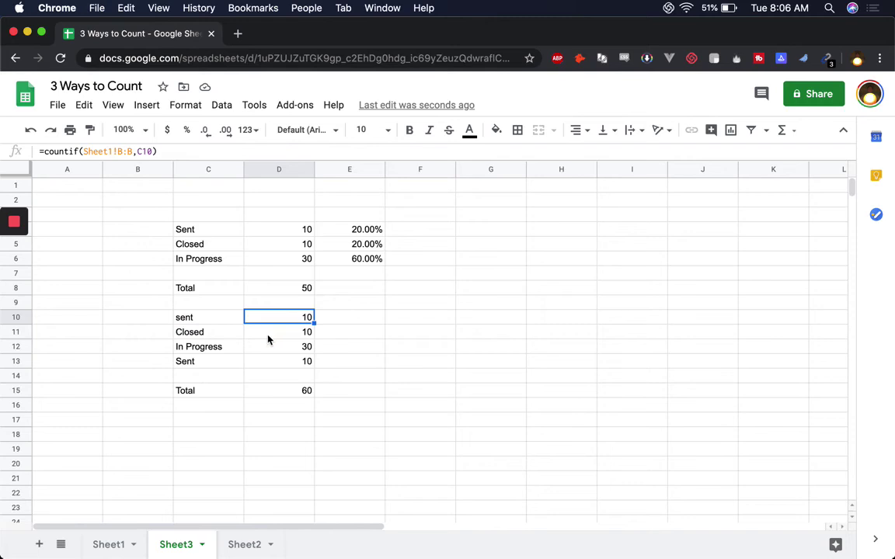
pyautogui.click(286, 390)
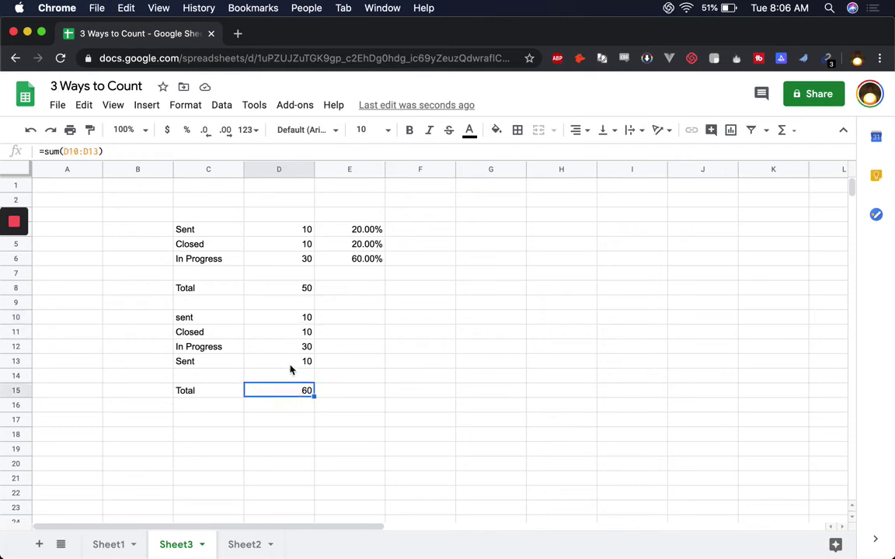
pyautogui.click(200, 324)
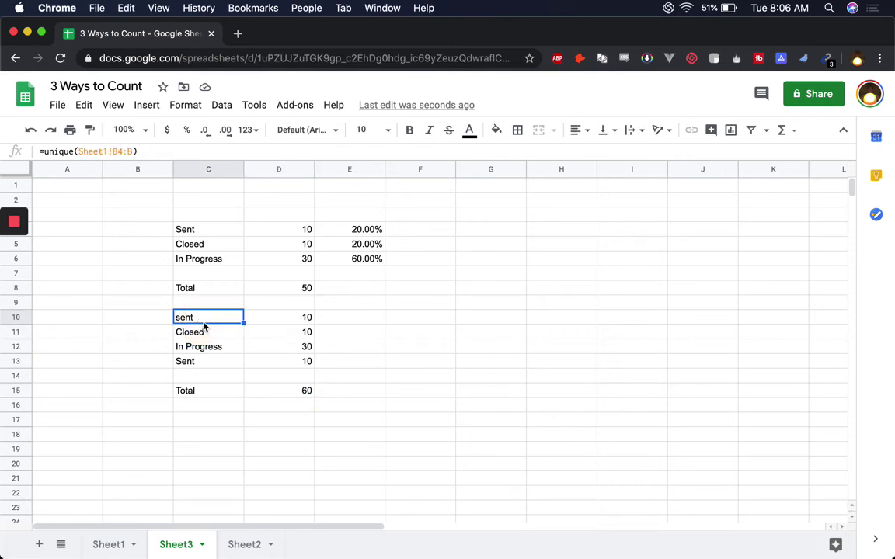
pyautogui.click(287, 320)
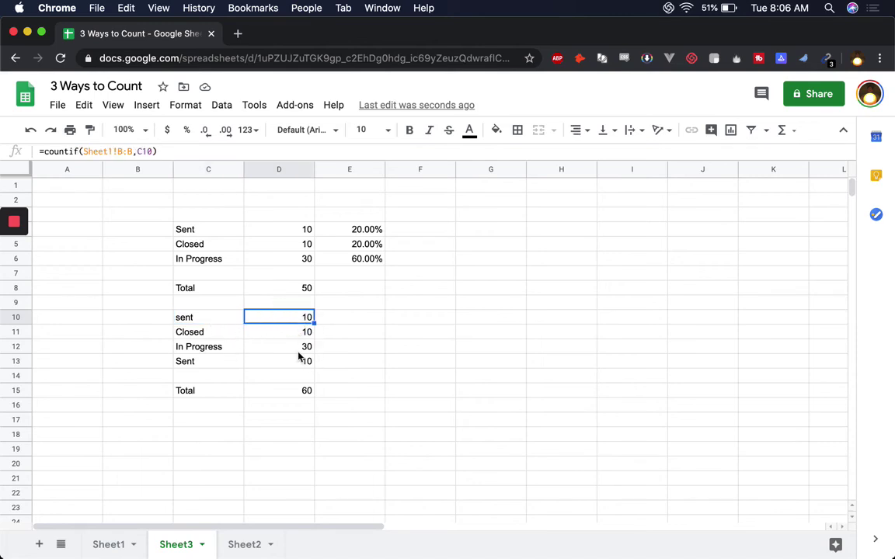
# Replace the UNIQUE output in C10:C13 with plain values and sort that range by column C, A to Z
pyautogui.moveTo(215, 319); pyautogui.dragTo(208, 361)
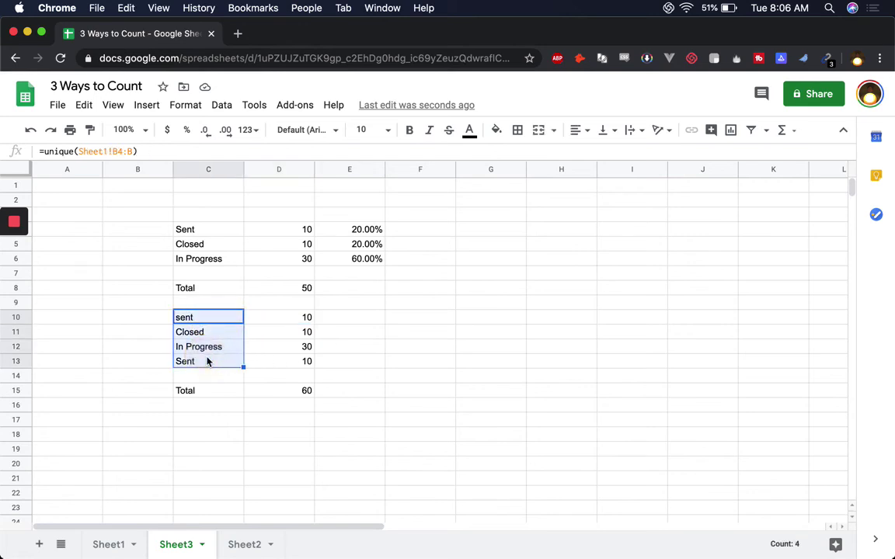
pyautogui.press('cmd+c')
pyautogui.press('super+shift+v')
pyautogui.moveTo(231, 319); pyautogui.dragTo(226, 367)
pyautogui.click(222, 108)
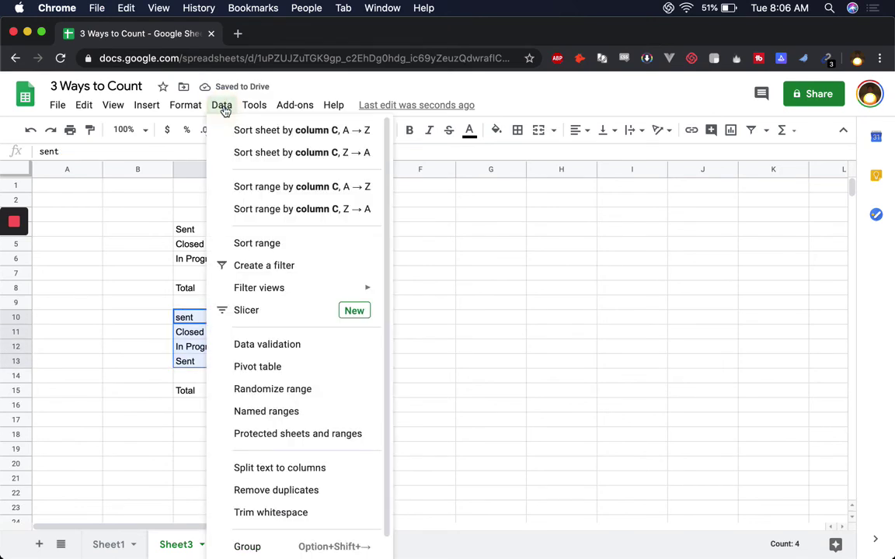
pyautogui.click(309, 187)
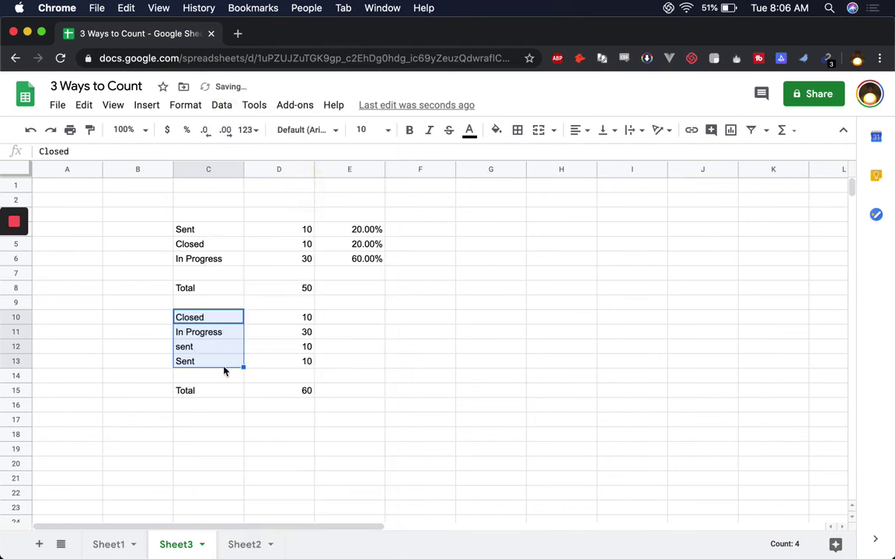
# Compare the lowercase "sent" and capitalised "Sent" rows with their counts in C12:D13
pyautogui.click(215, 350)
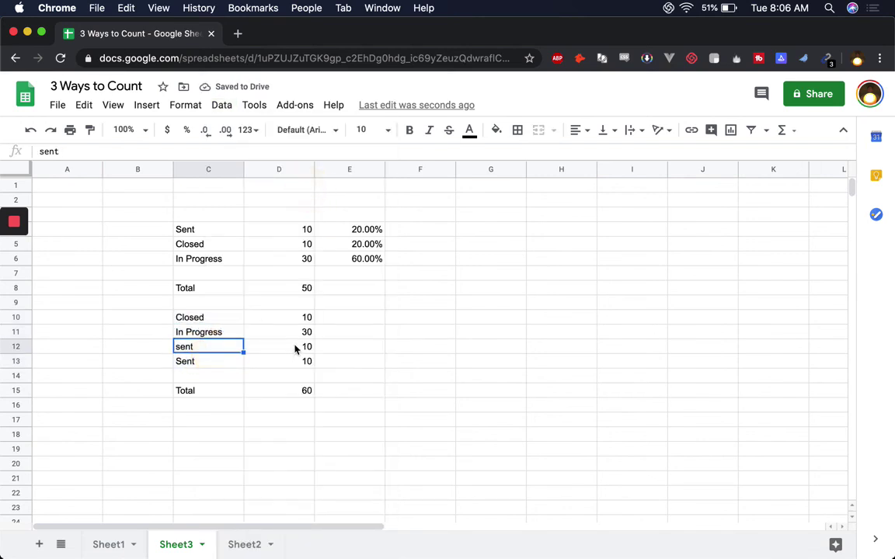
pyautogui.moveTo(295, 350); pyautogui.dragTo(234, 364)
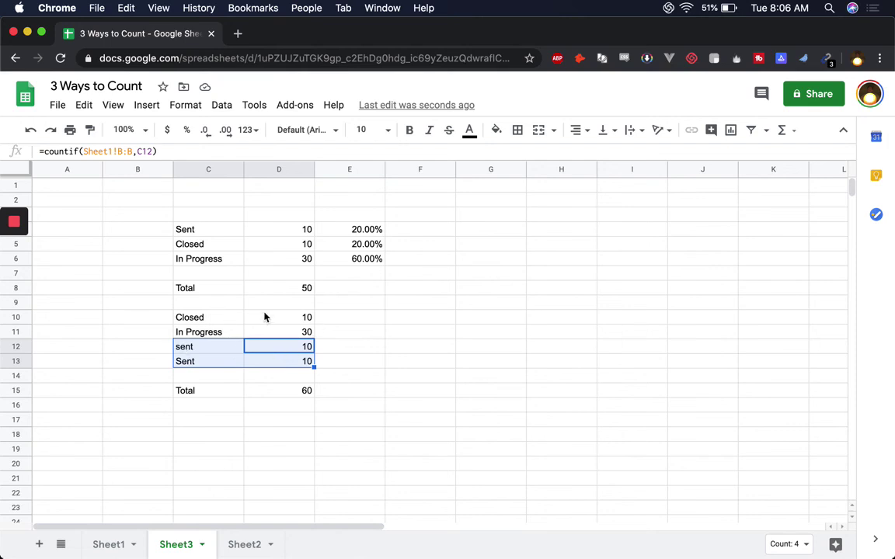
# Clear the lowercase "sent" label and its count from C12:D12
pyautogui.click(187, 346)
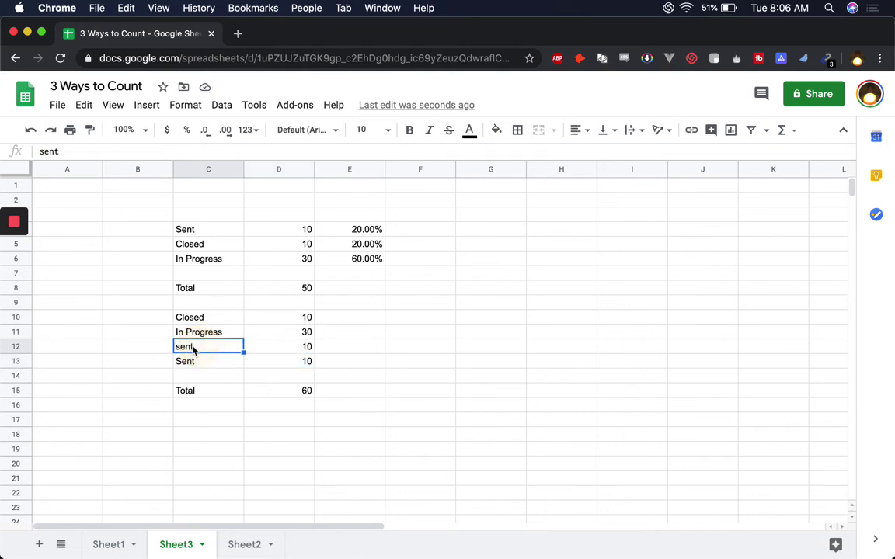
pyautogui.moveTo(185, 361); pyautogui.dragTo(302, 342)
pyautogui.click(204, 363)
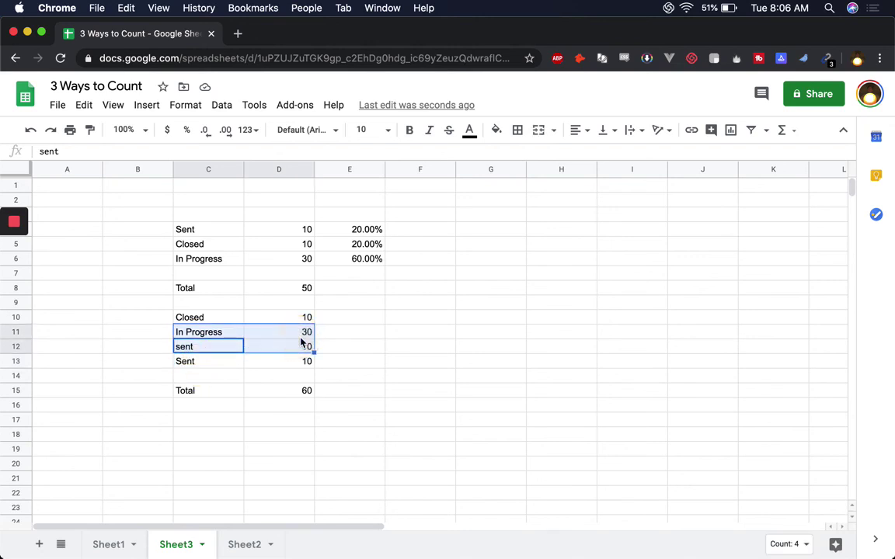
pyautogui.click(198, 362)
pyautogui.moveTo(198, 347); pyautogui.dragTo(308, 351)
pyautogui.press('Delete')
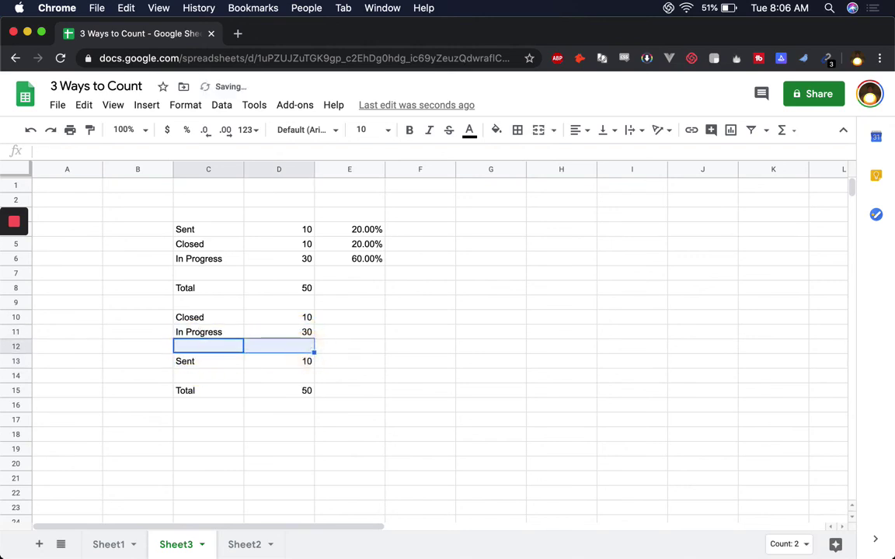
# Move the capitalised "Sent" label and its count from C13:D13 up to C12:D12
pyautogui.press('Down')
pyautogui.hotkey('shift', 'Right')
pyautogui.press('super+x')
pyautogui.press('Up')
pyautogui.press('super+v')
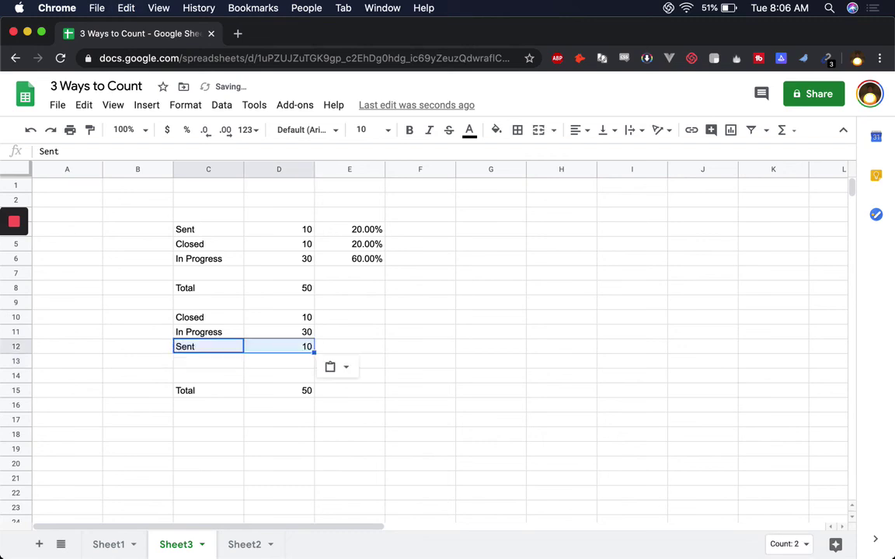
pyautogui.press('Down')
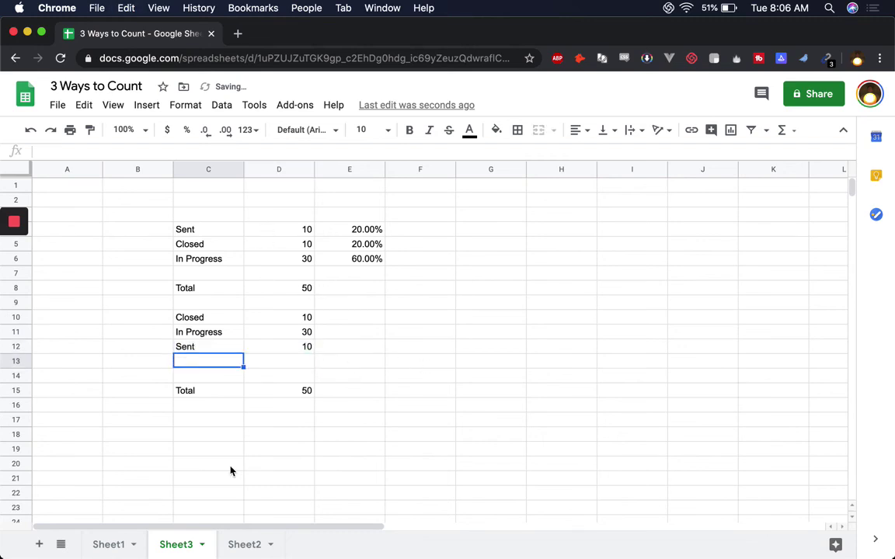
# Review the three counting methods listed on Sheet2: Explore, CountA() and CountIF()
pyautogui.click(233, 548)
pyautogui.click(156, 206)
pyautogui.click(160, 250)
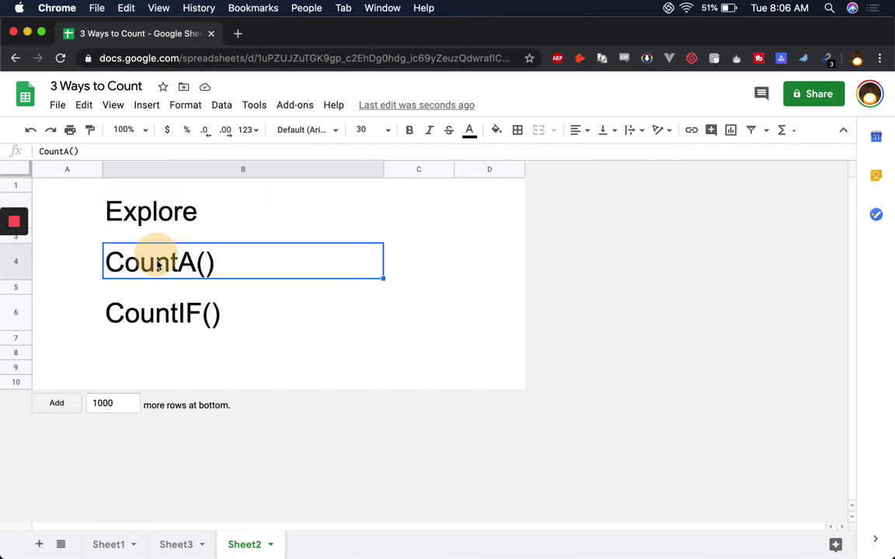
pyautogui.click(126, 310)
pyautogui.click(165, 274)
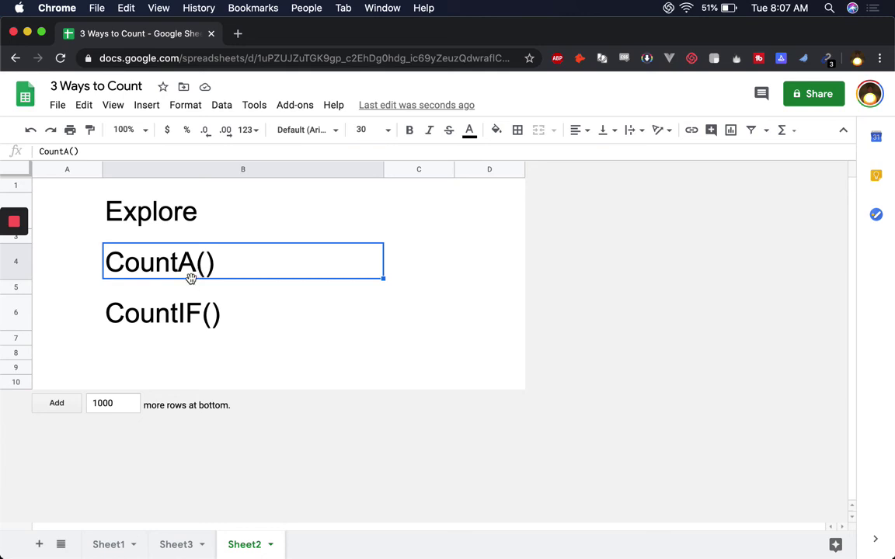
pyautogui.click(167, 311)
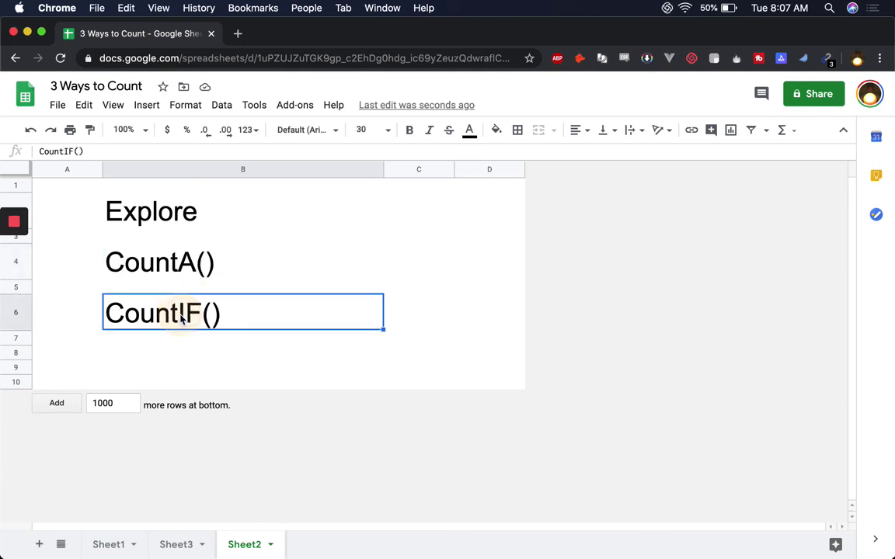
pyautogui.click(186, 545)
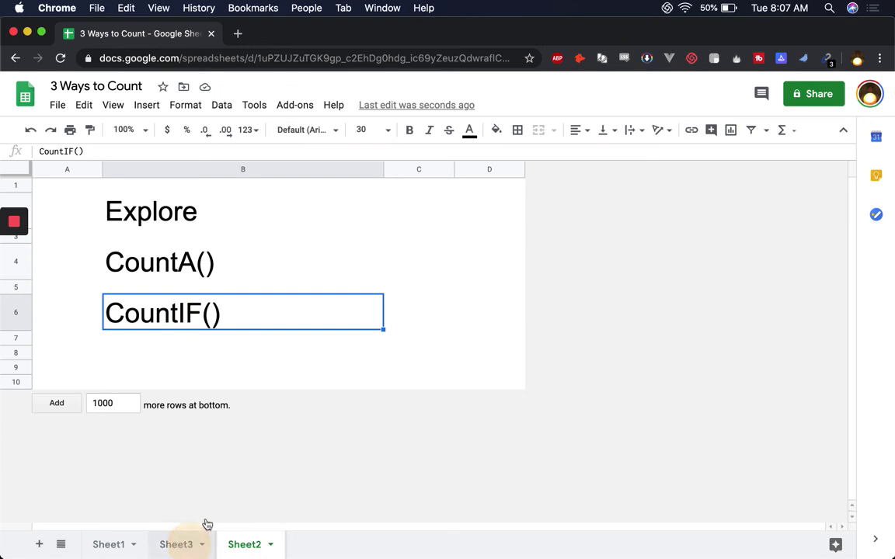
pyautogui.click(234, 549)
pyautogui.click(166, 256)
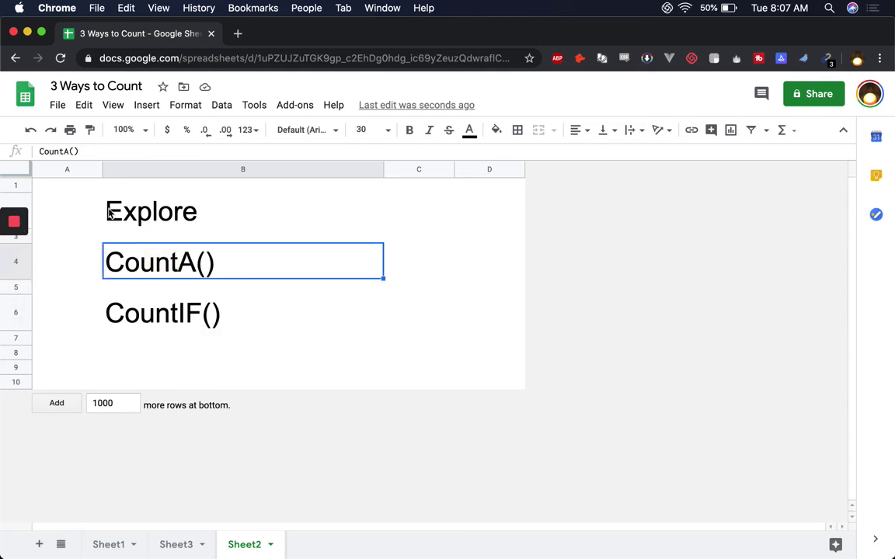
pyautogui.moveTo(14, 222)
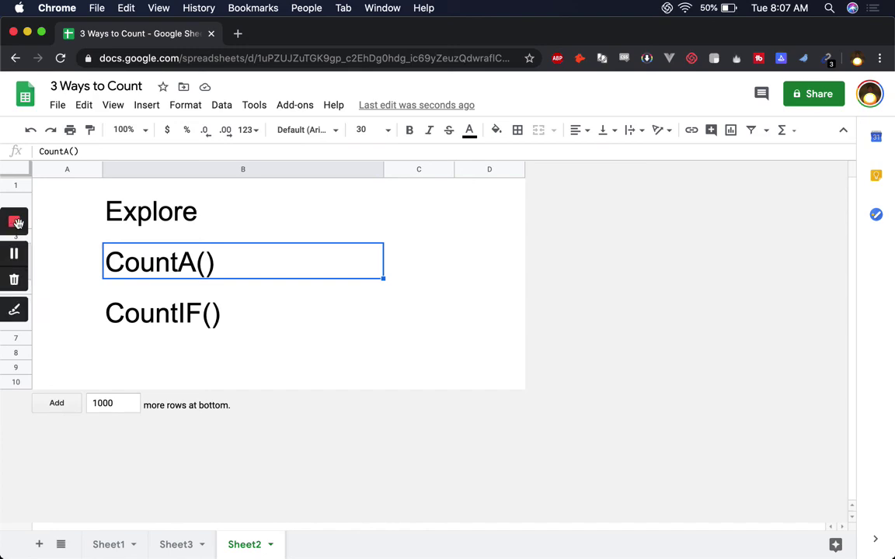